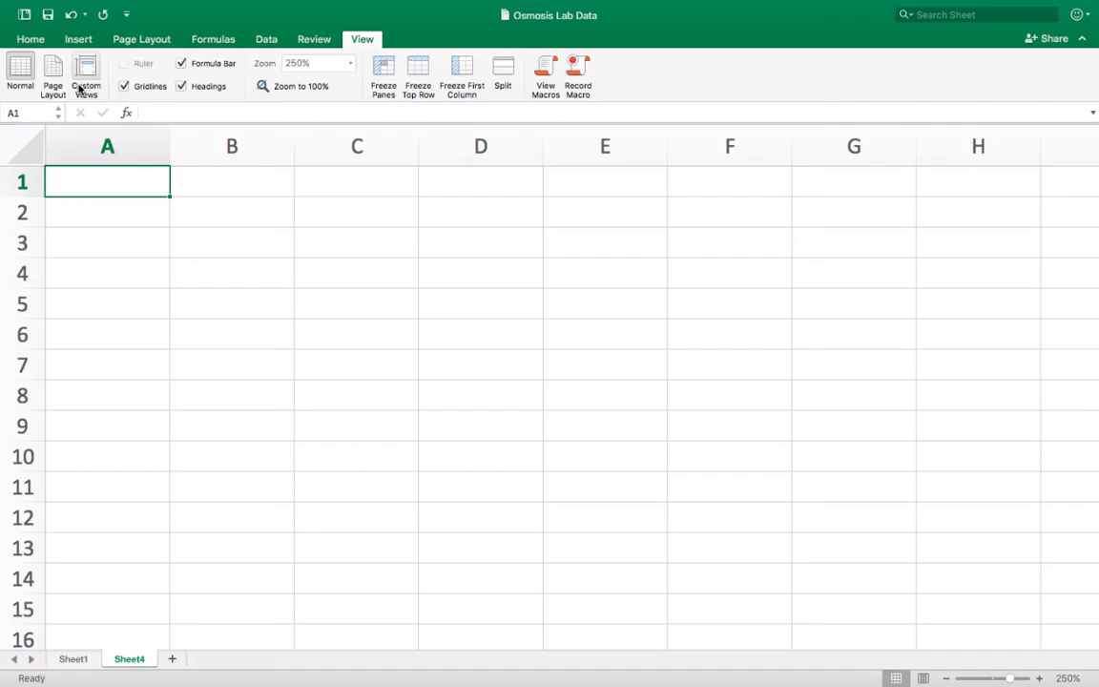
On the Home tab, type 'Concentration of sucrose solution (±0.01M)' into cell A1.
left_click(30, 39)
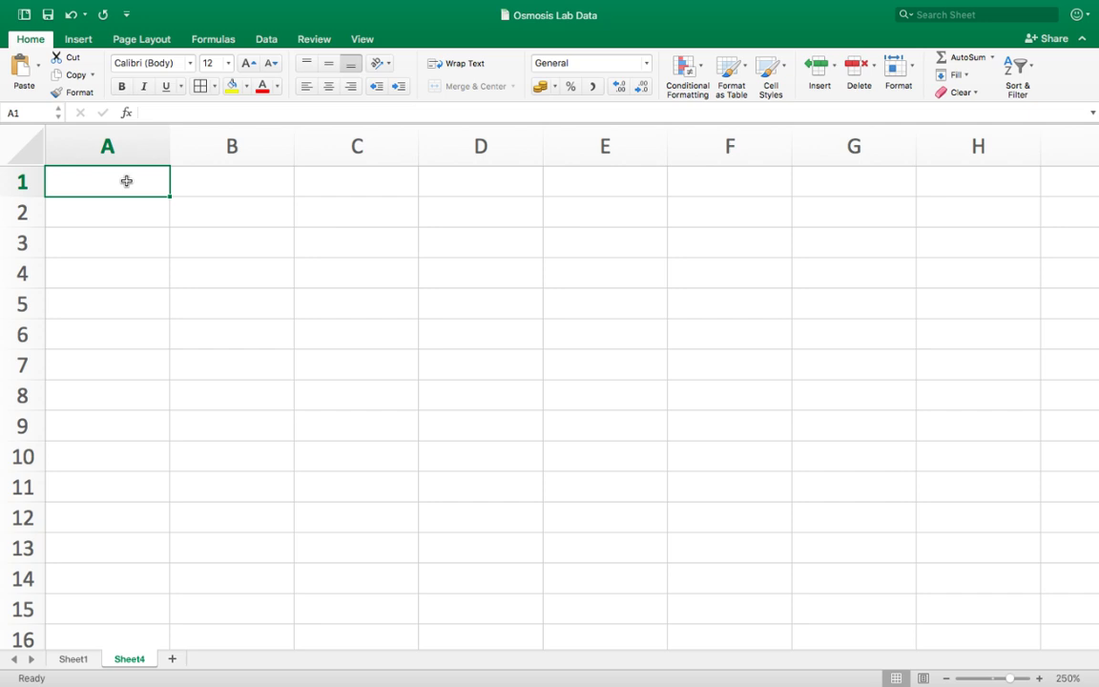
type("Concentra")
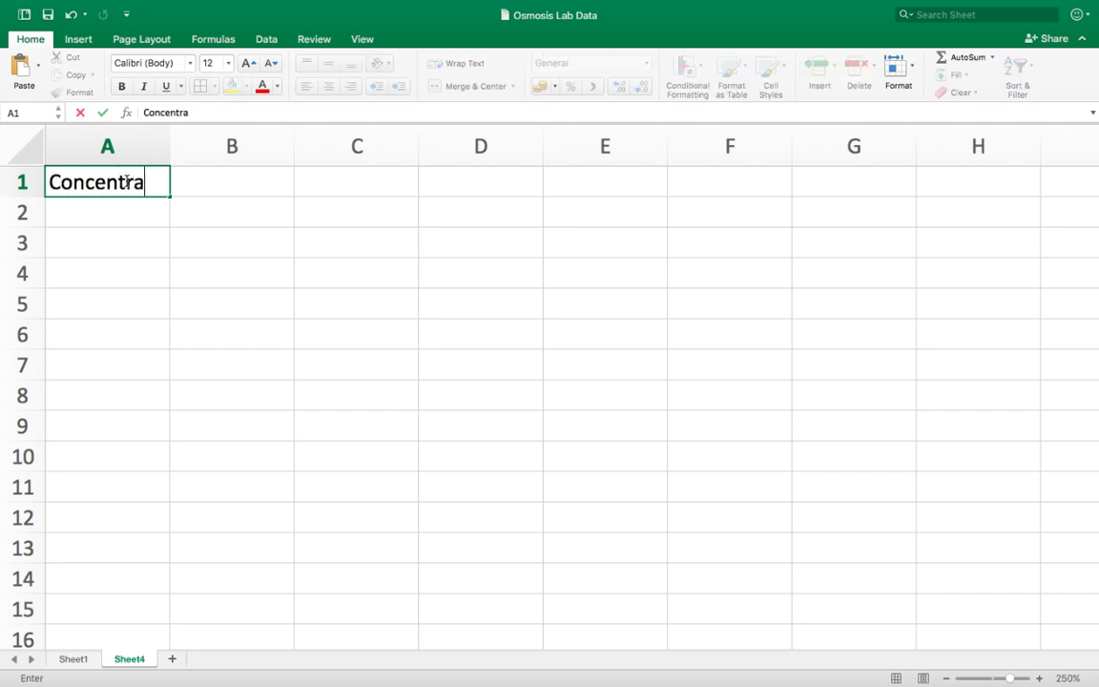
type("tion of su")
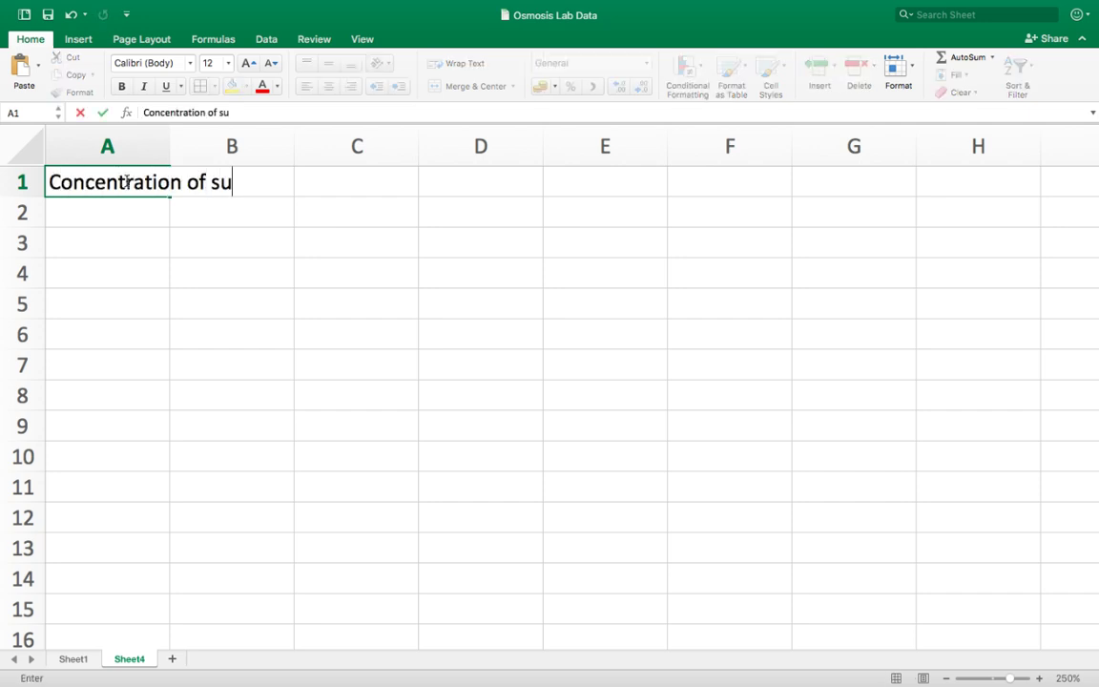
type("crose solution")
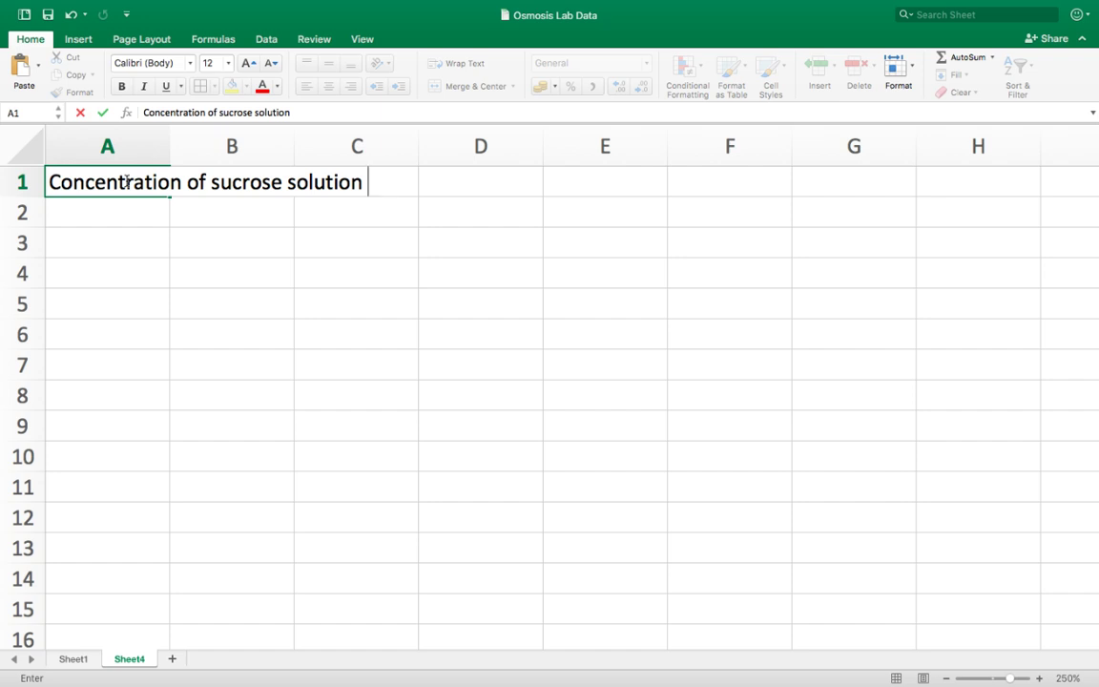
type("(±")
type("0.01M")
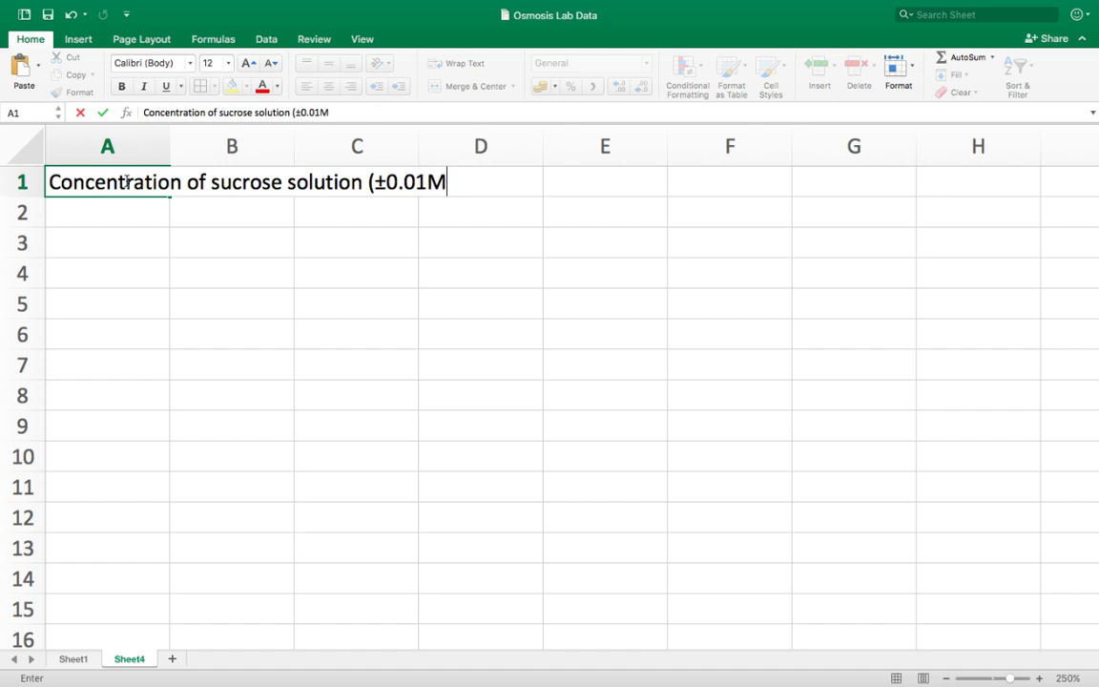
type(")")
Merge and centre A1:A2, wrap the heading text, and widen column A to fit it.
left_click(284, 279)
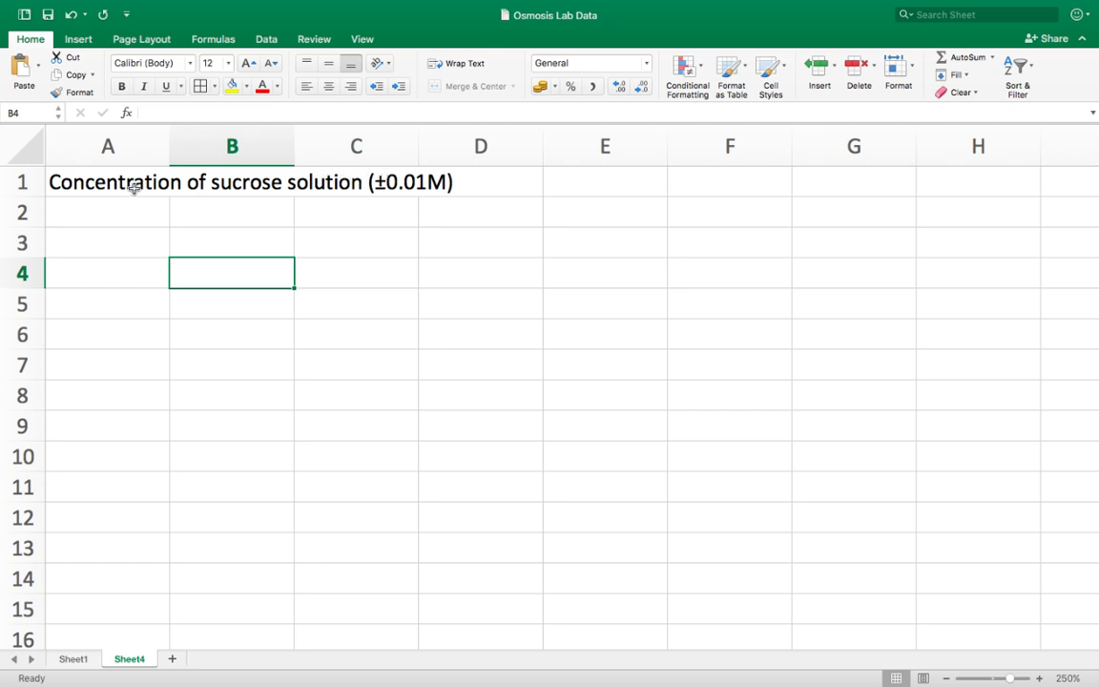
left_click_drag(121, 209, 148, 173)
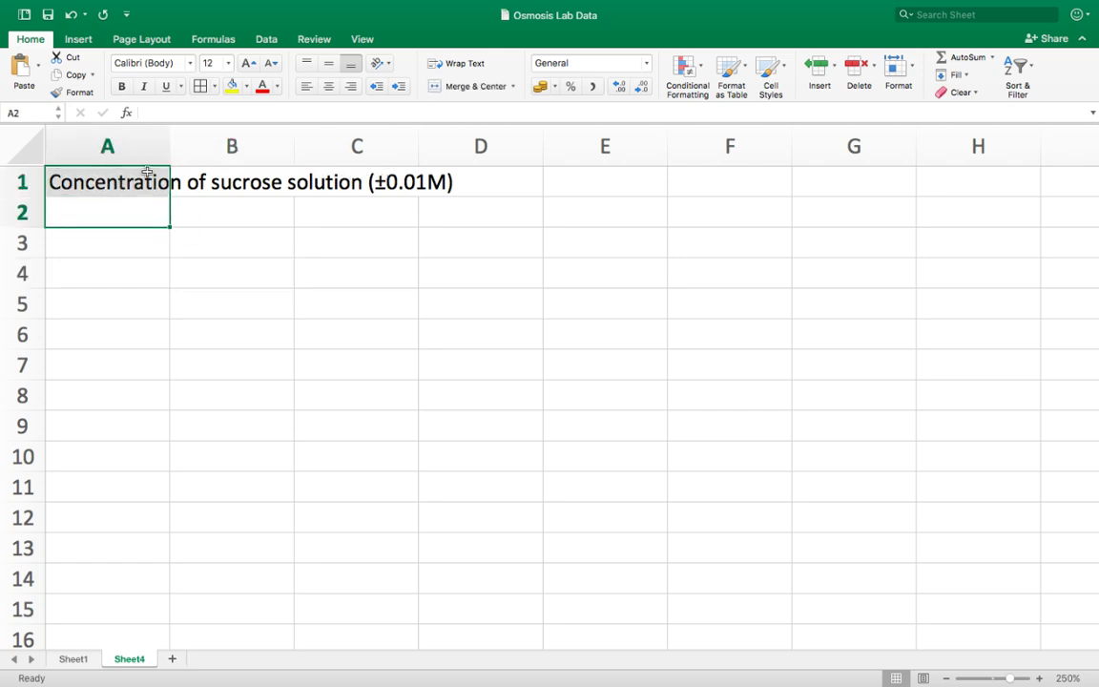
left_click(490, 87)
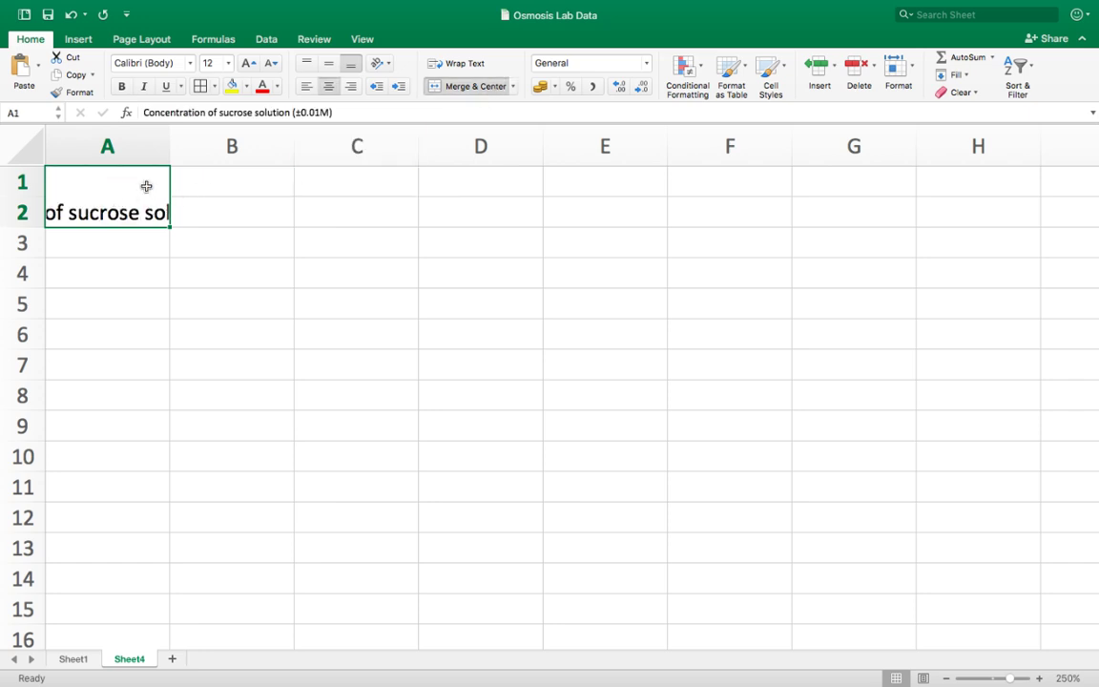
left_click(462, 65)
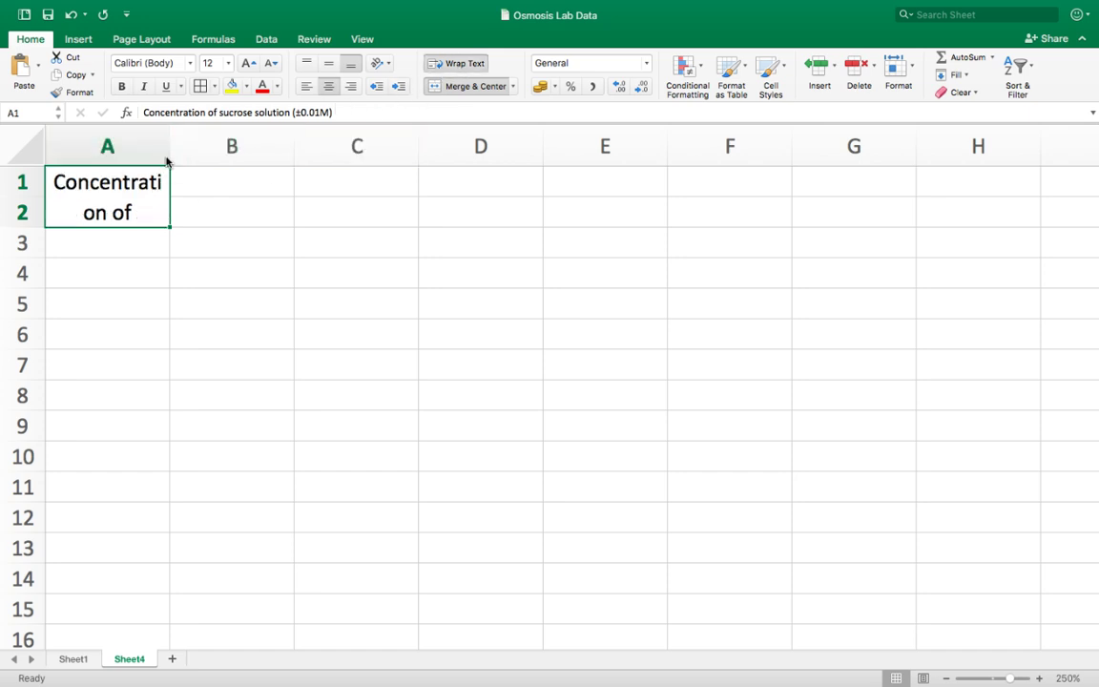
left_click_drag(167, 154, 293, 162)
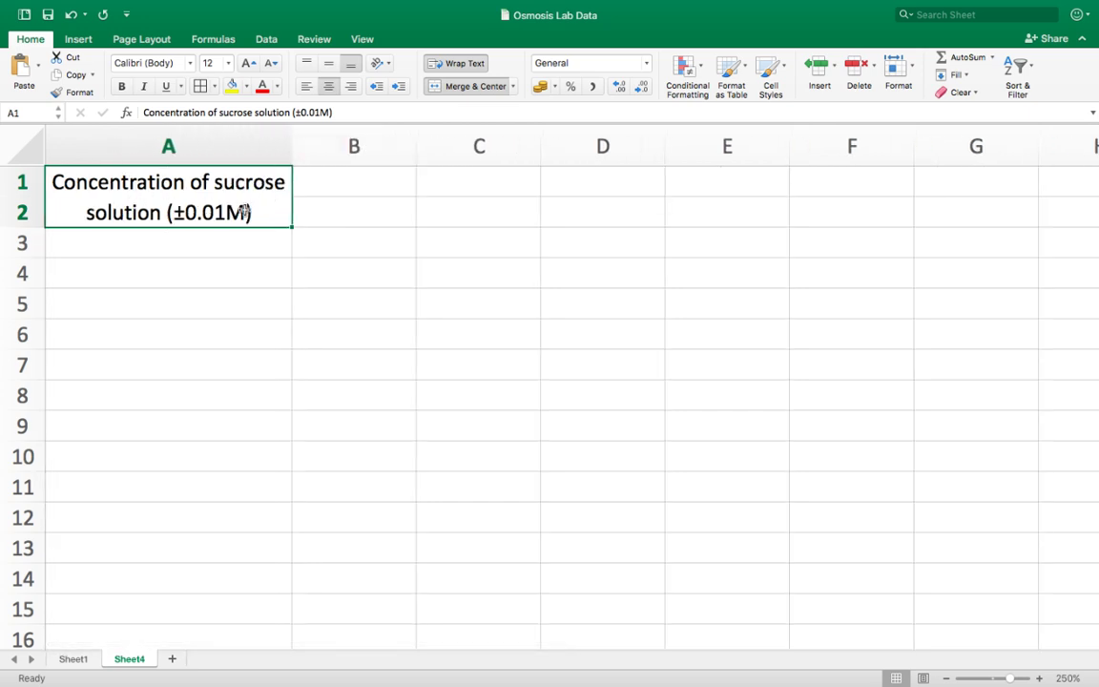
left_click(204, 246)
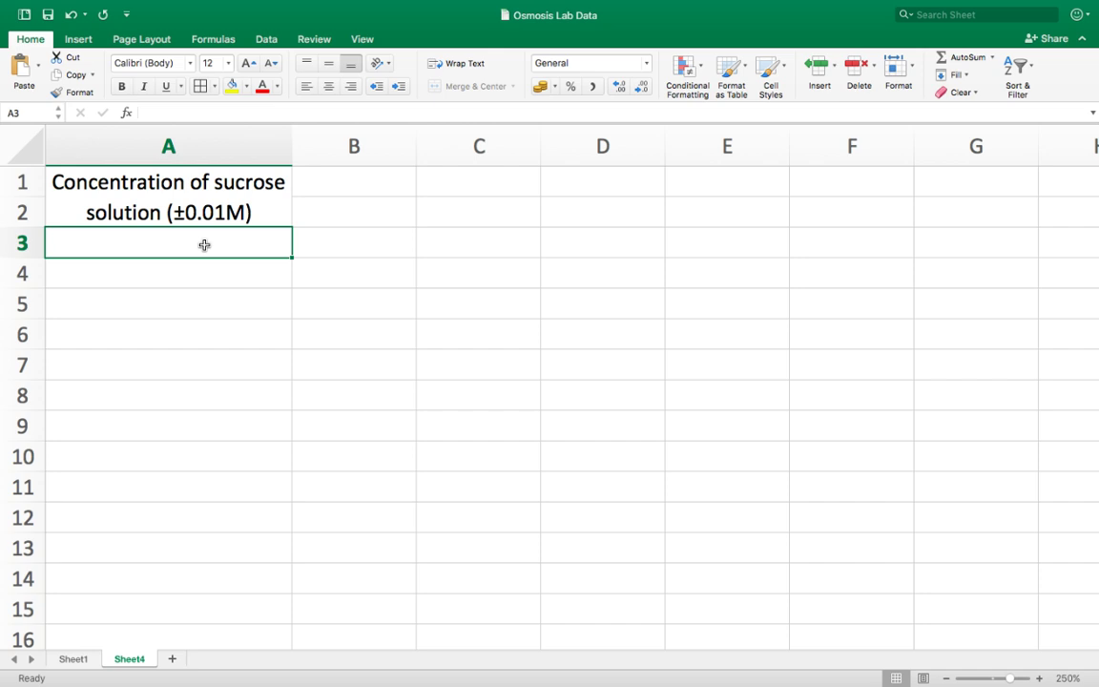
Enter the concentrations 0, 0.2, 0.4, 0.6, 0.8 and 1 down A3:A8.
type("0.0")
key("Return")
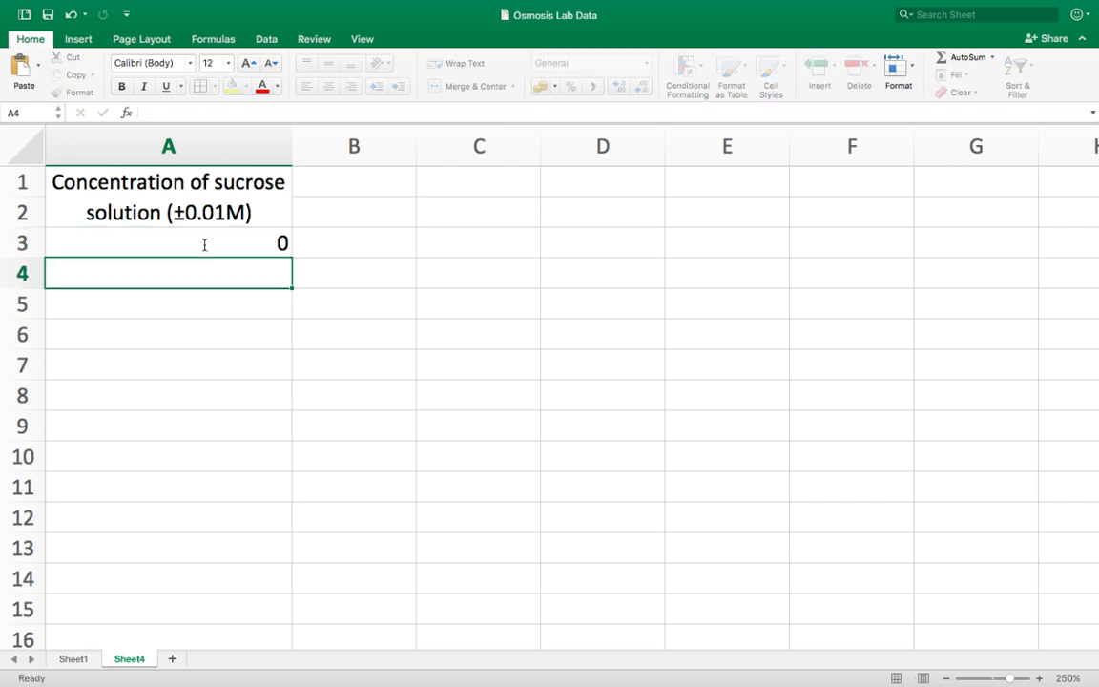
type(".2")
key("Return")
type(".4")
key("Return")
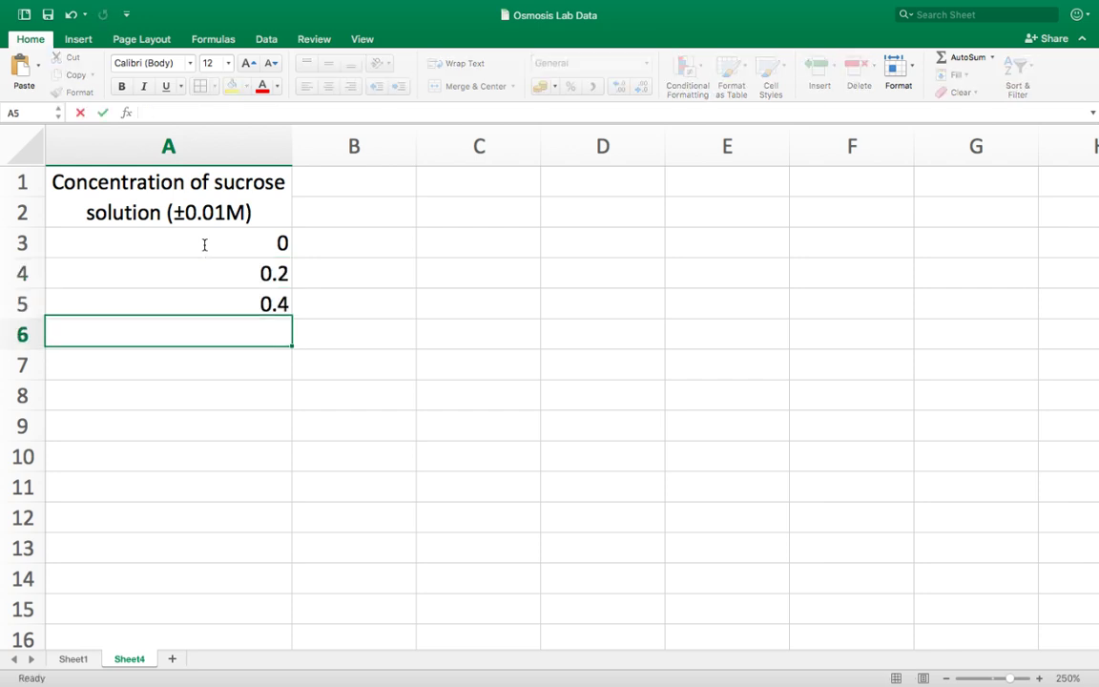
type(".6")
key("Return")
type(".8")
key("Return")
type("1")
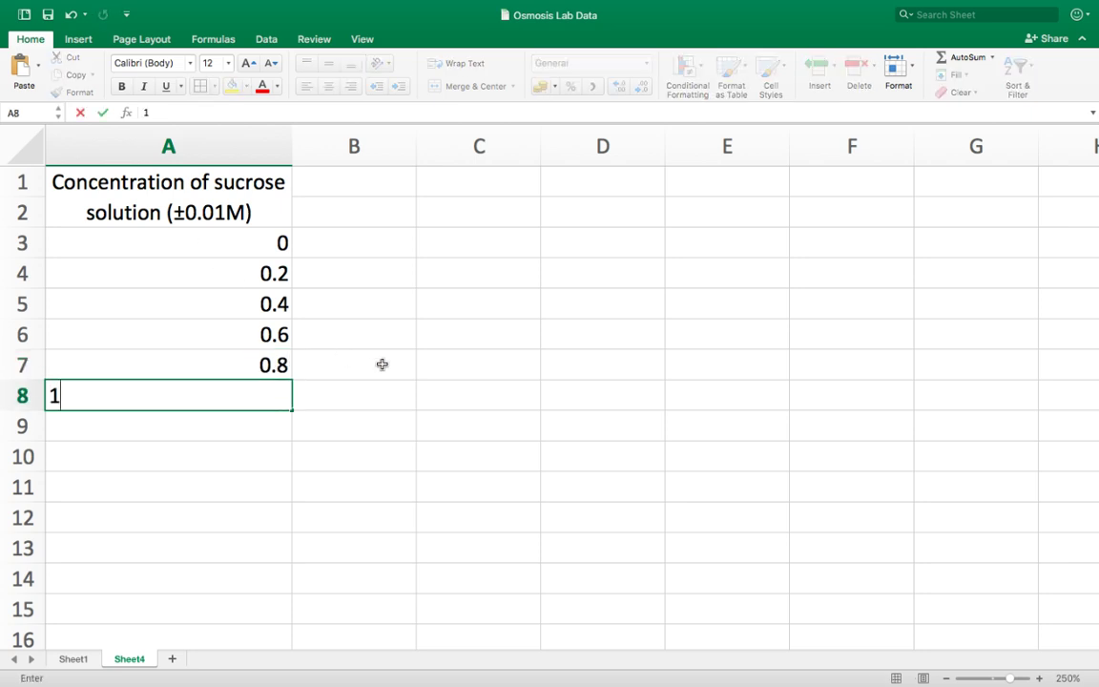
type(".0")
key("Return")
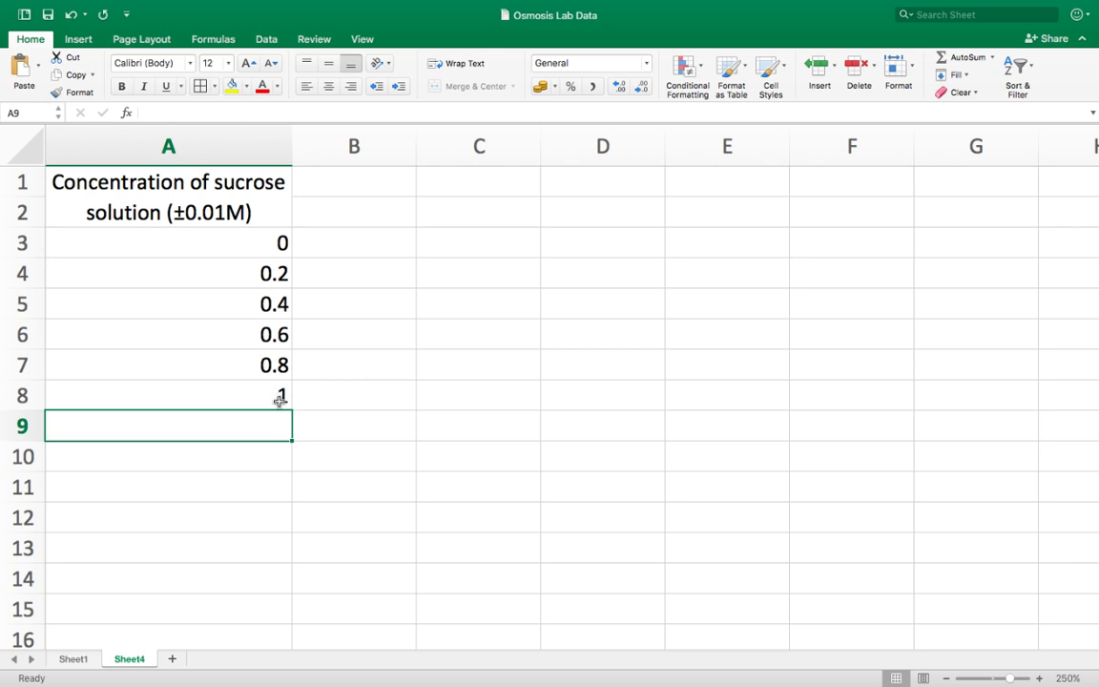
Format A3:A8 to show two decimal places and centre the values.
left_click_drag(265, 240, 266, 397)
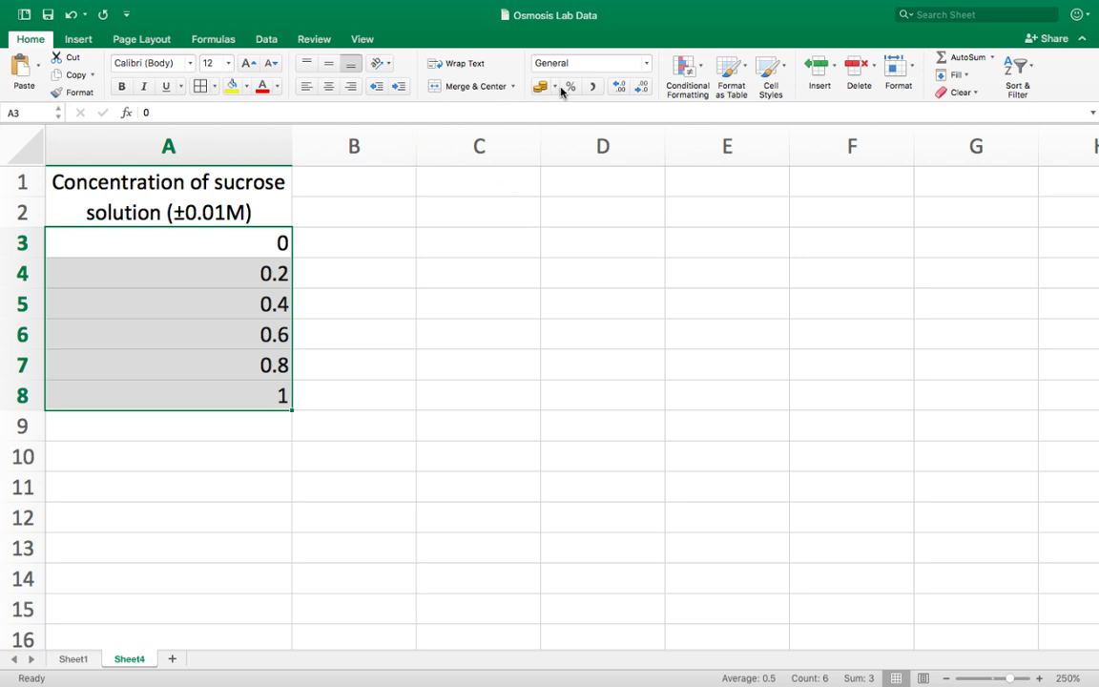
left_click(620, 87)
left_click(620, 87)
left_click(620, 87)
left_click(620, 87)
left_click(648, 91)
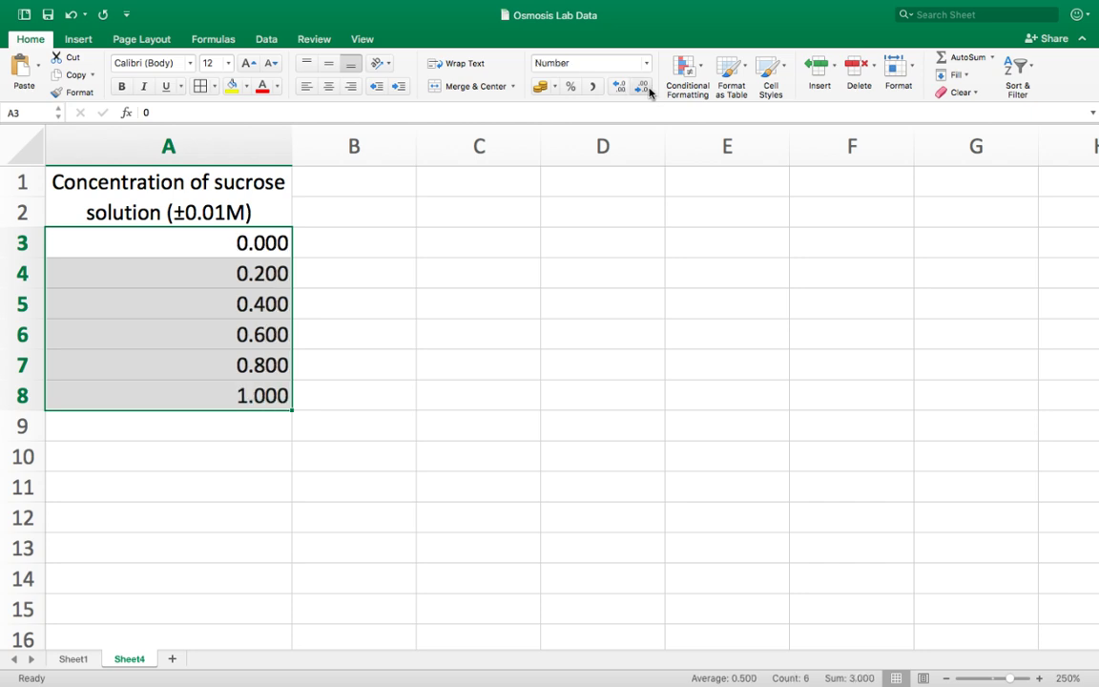
left_click(647, 90)
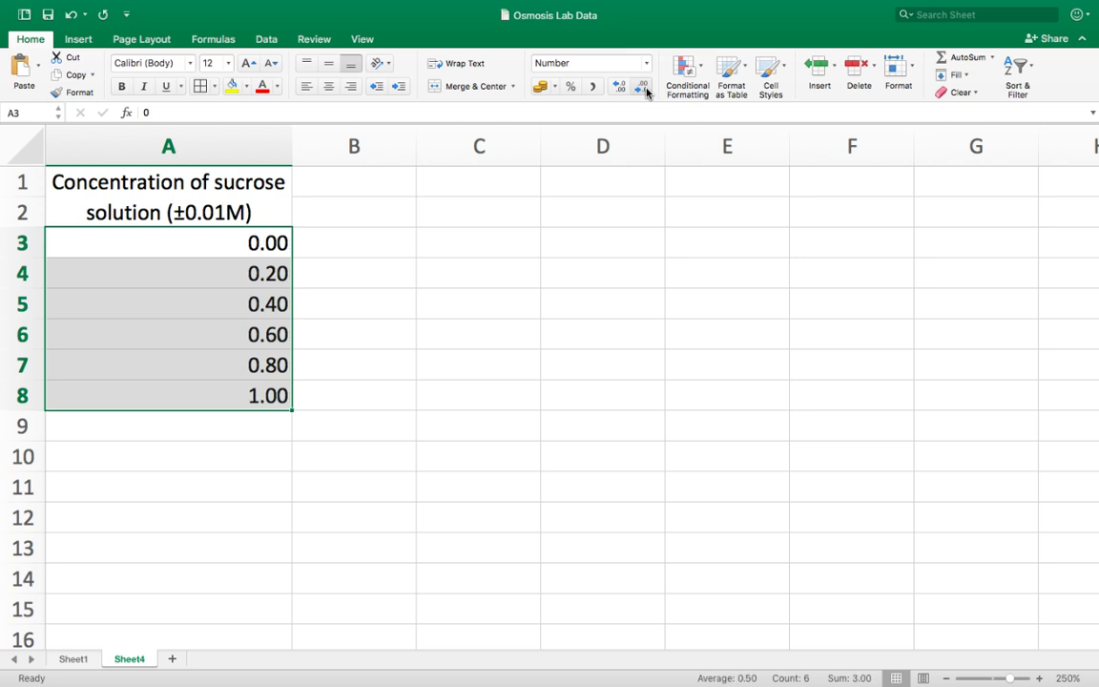
left_click(329, 87)
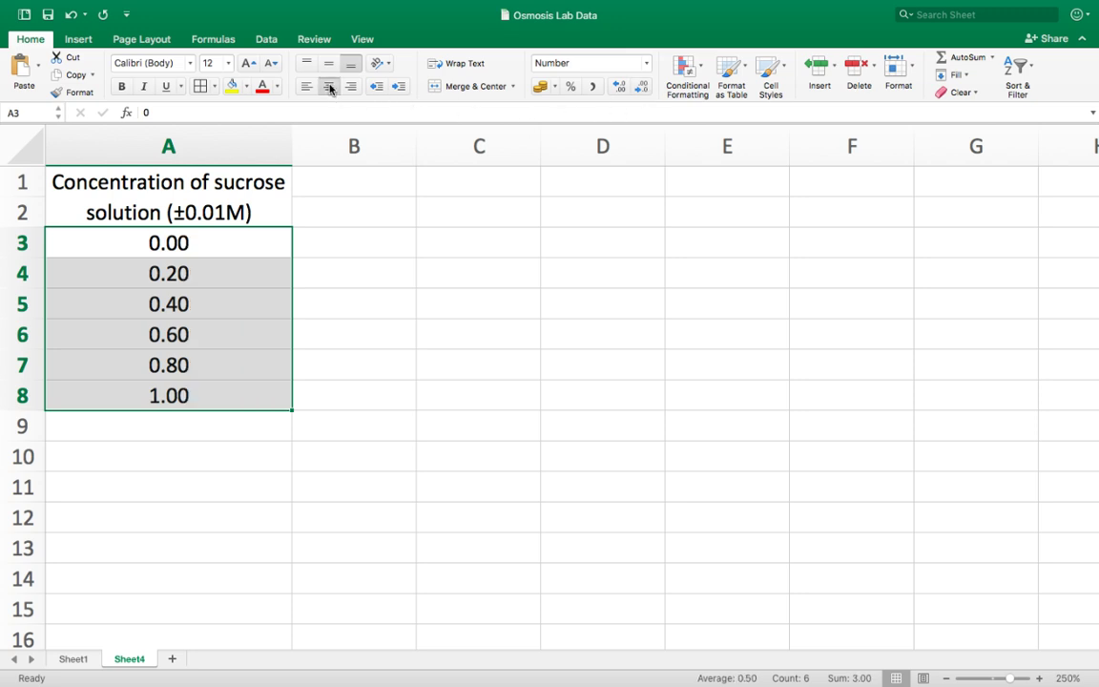
left_click(406, 377)
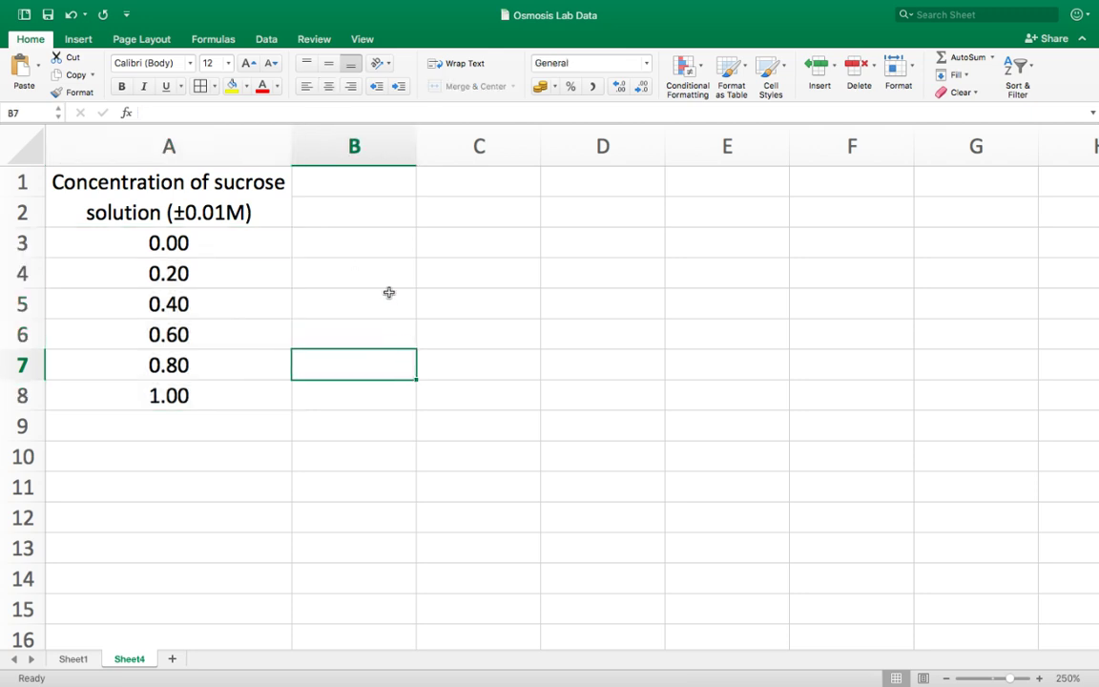
Enter the heading 'Percentage change in mass (±1%)' in cell B1.
left_click(400, 182)
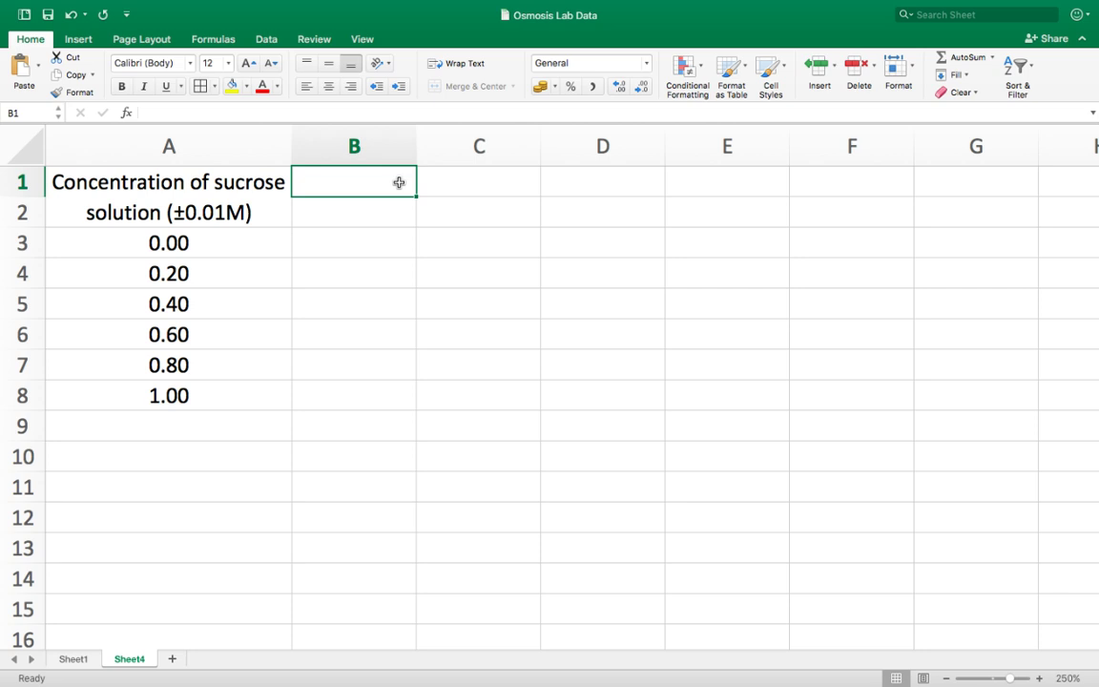
type("Perce")
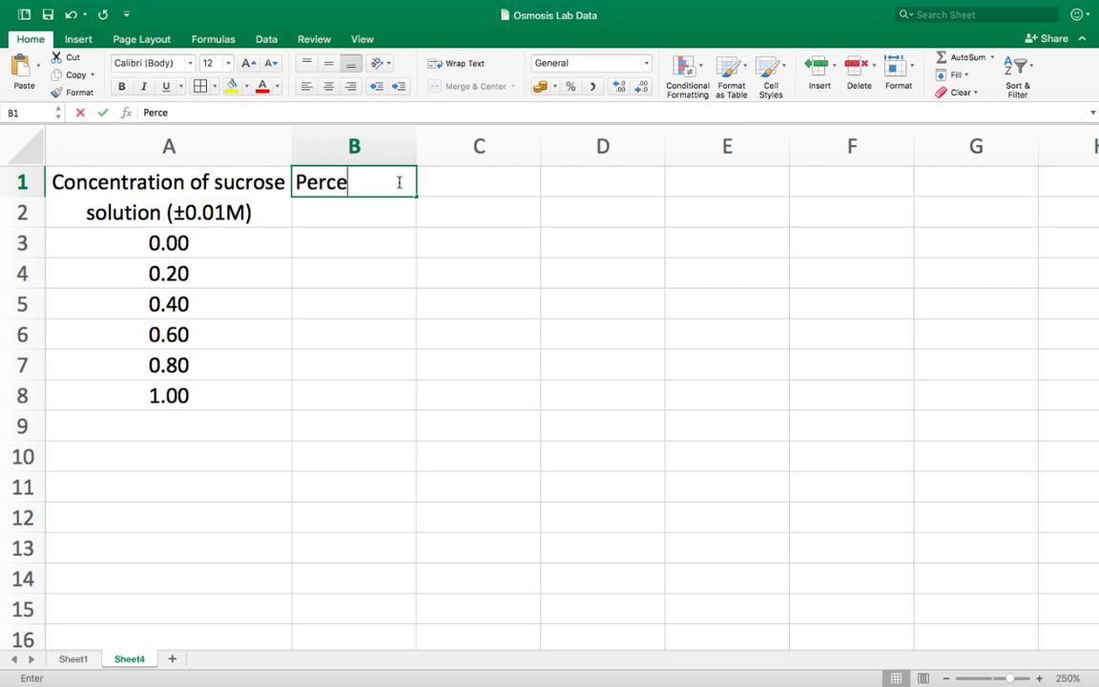
type("ntage change in ")
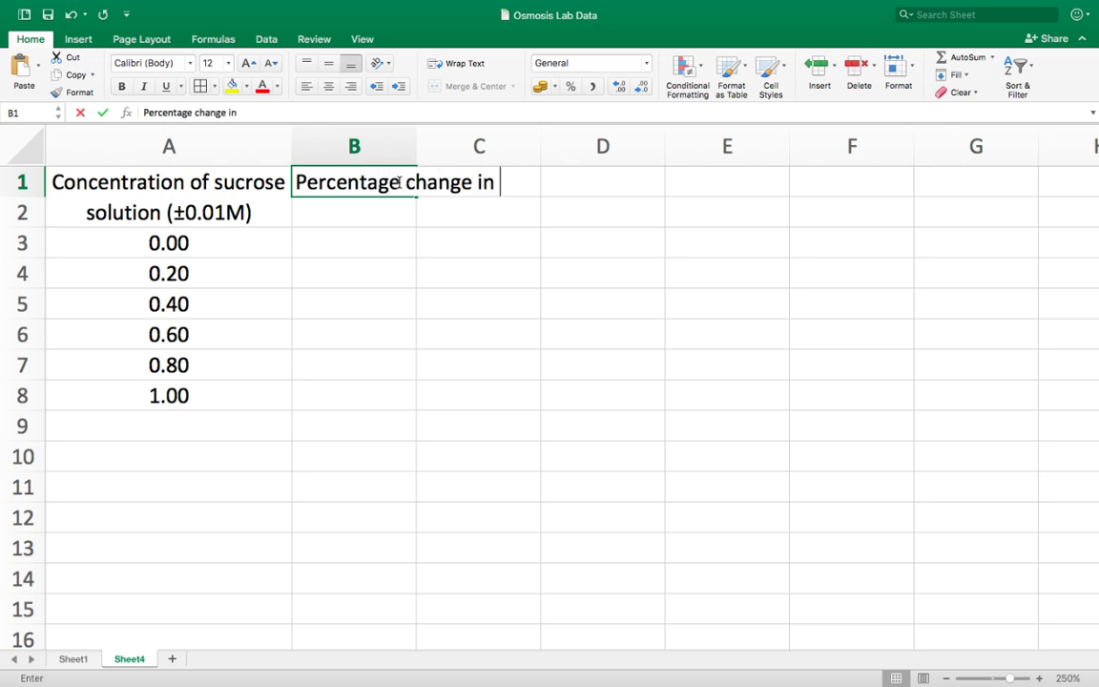
type("mass (")
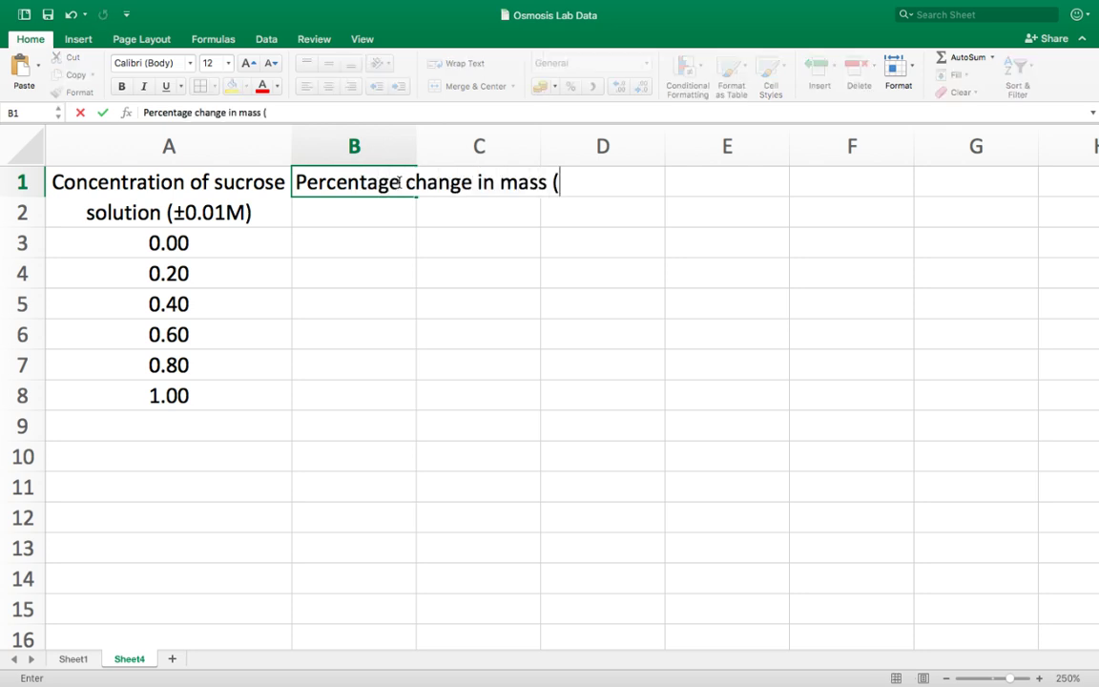
type("±1%)")
left_click(452, 314)
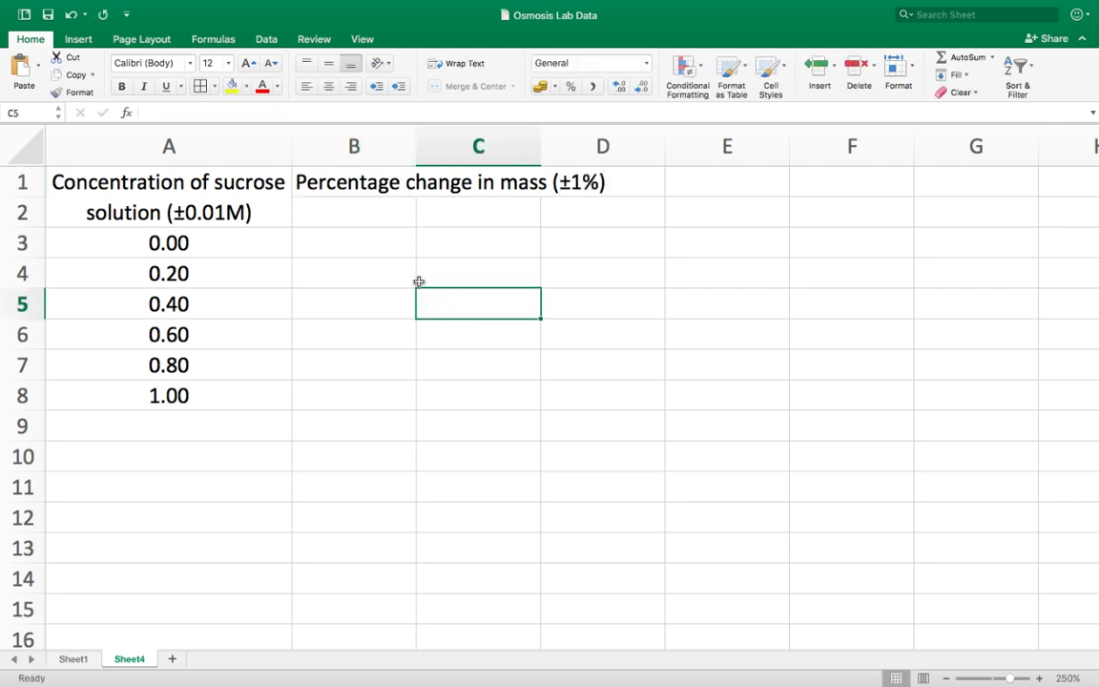
Fill the trial numbers 1 to 7 across B2:H2.
left_click(383, 214)
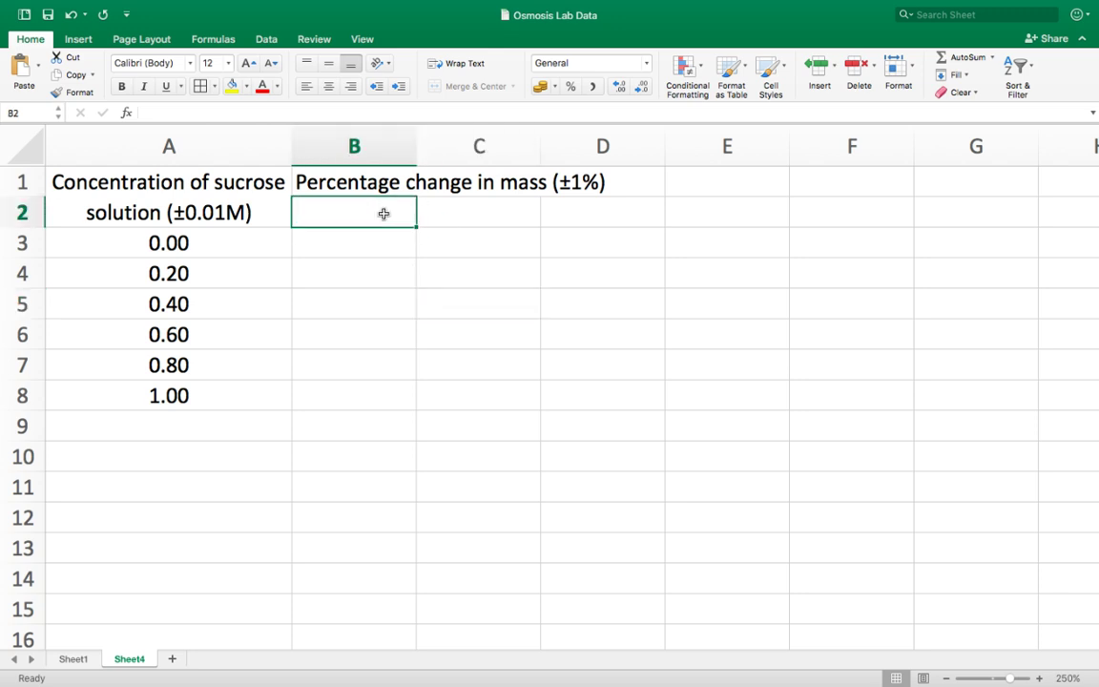
type("1\t")
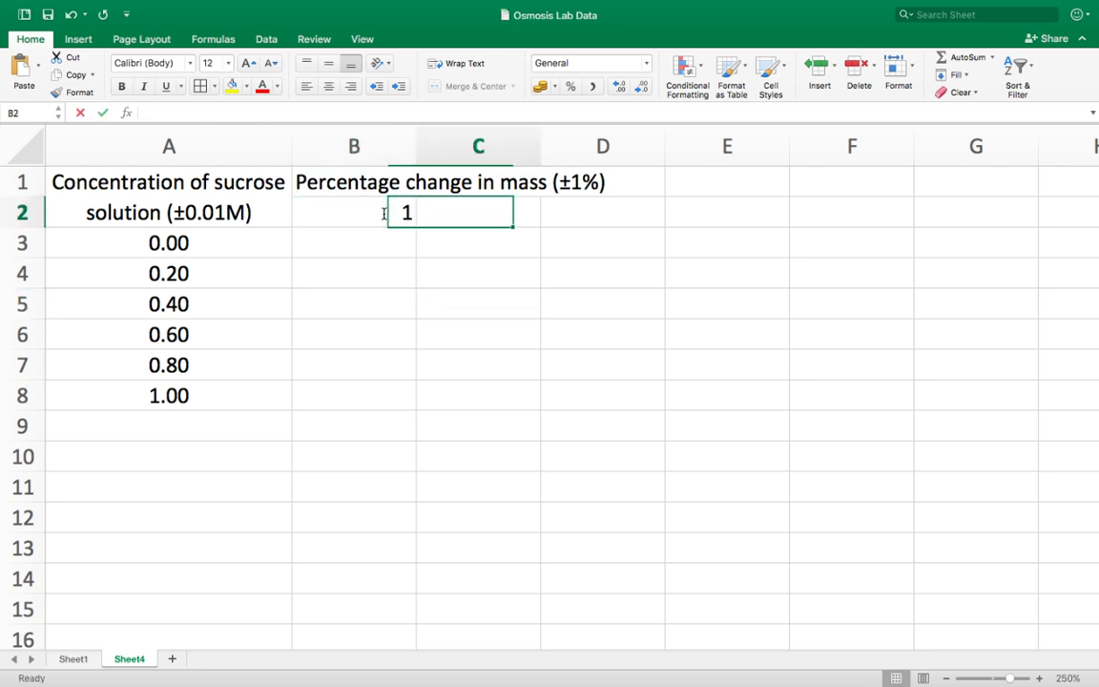
type("2\t3\t4\t5\t6\t7")
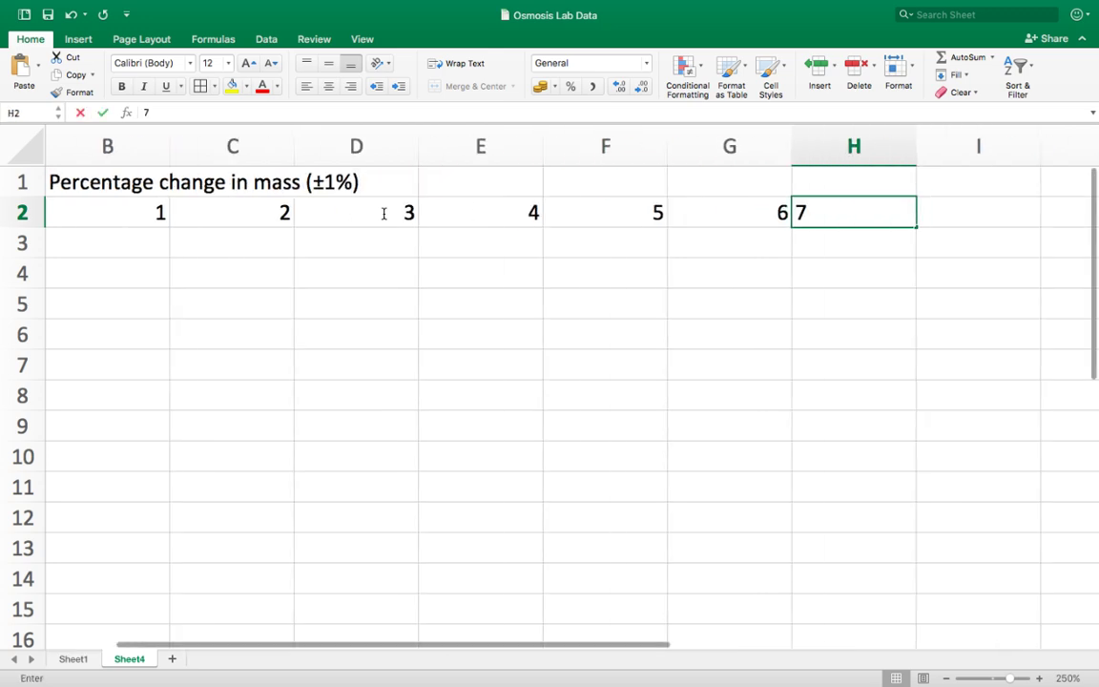
key("Tab")
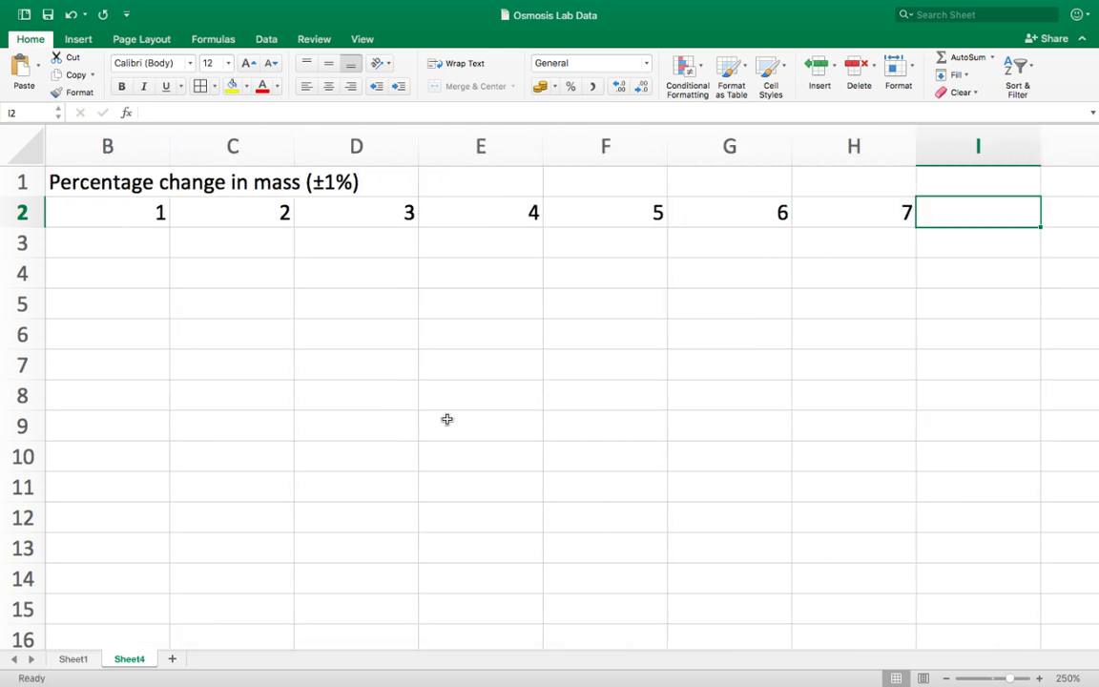
Copy the B3:H8 measurement block from Sheet1 and paste it at B3 on Sheet4.
left_click(81, 661)
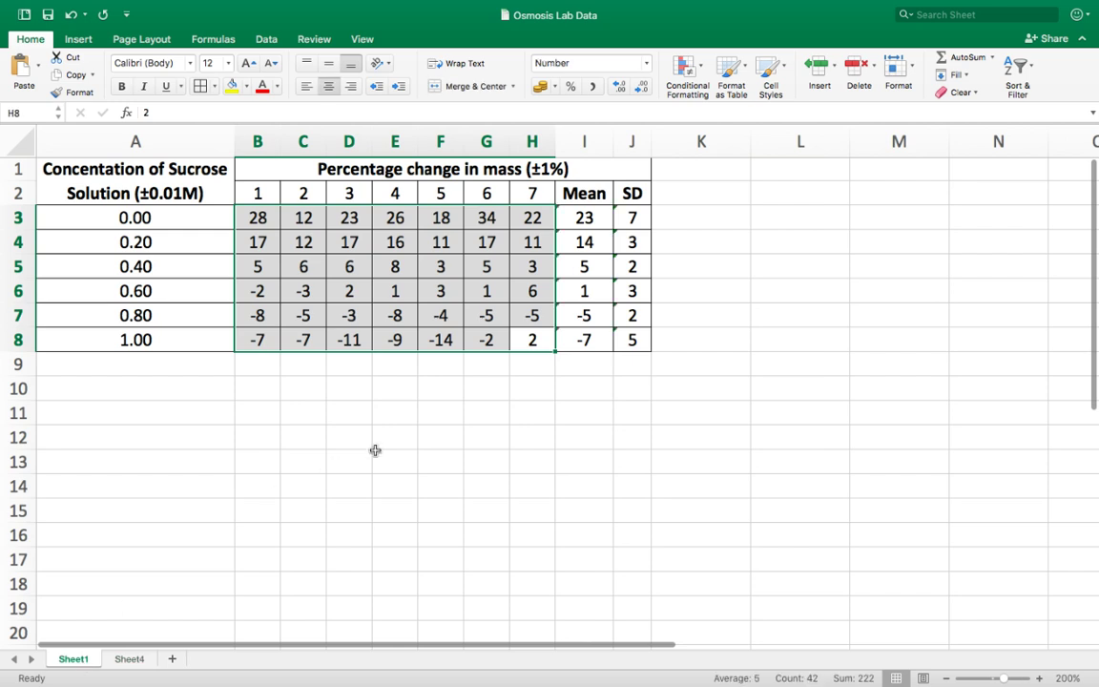
left_click(513, 387)
left_click_drag(532, 347, 267, 222)
key("super+c")
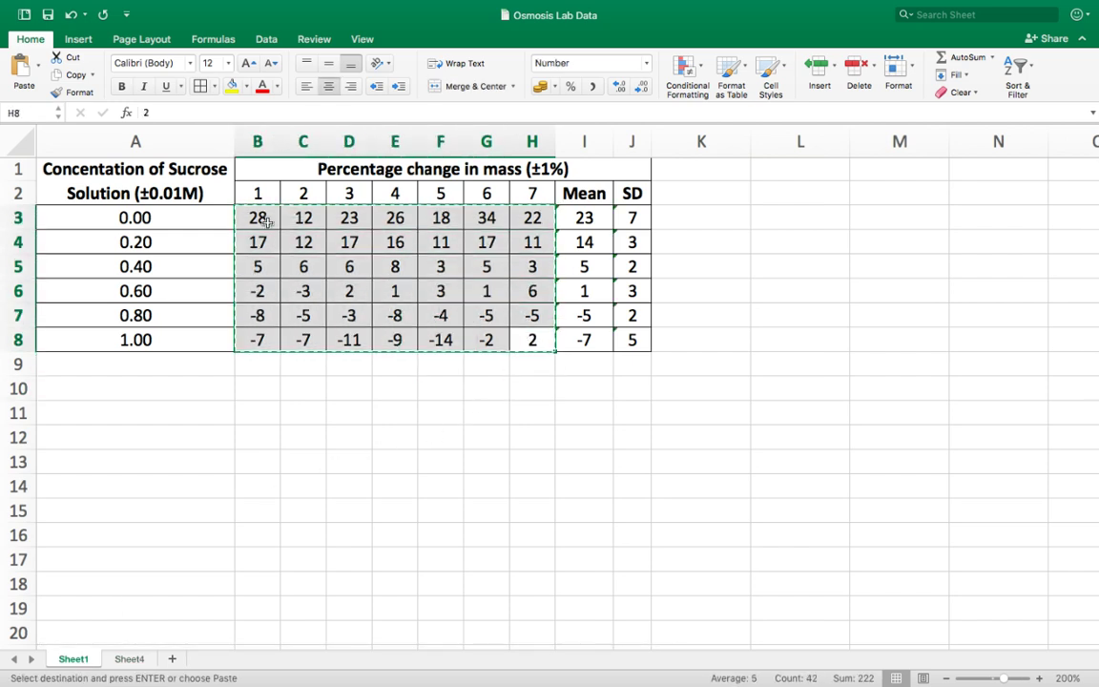
left_click(128, 660)
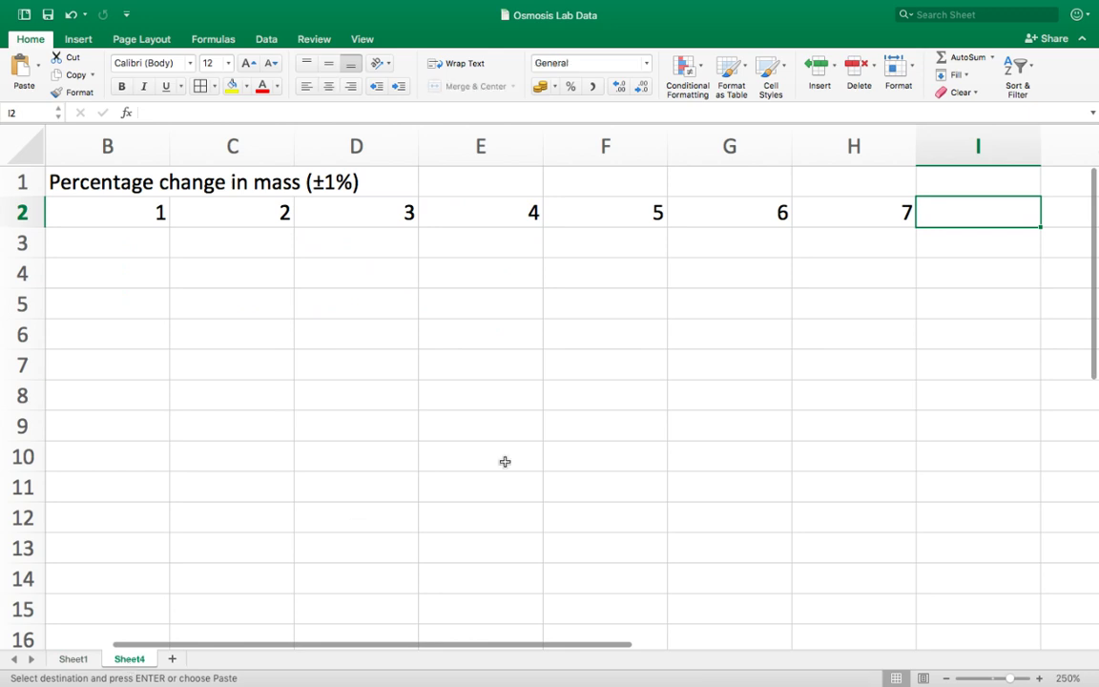
scroll(560, 438, "left", 3)
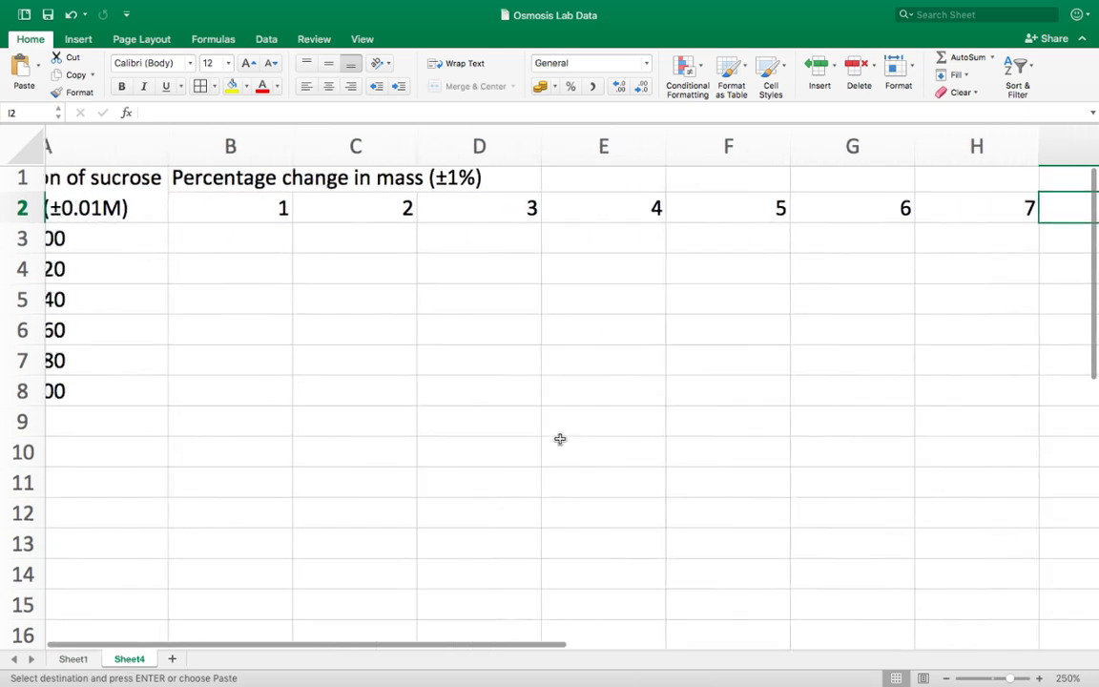
scroll(560, 438, "down", 1)
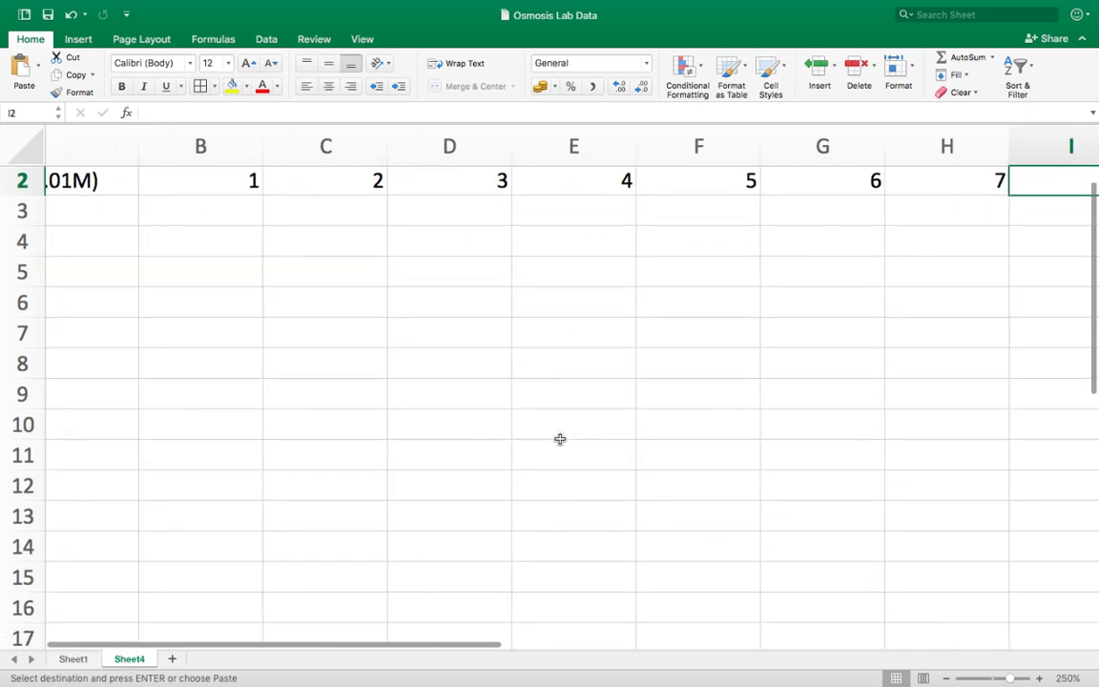
left_click(244, 214)
key("ctrl+v")
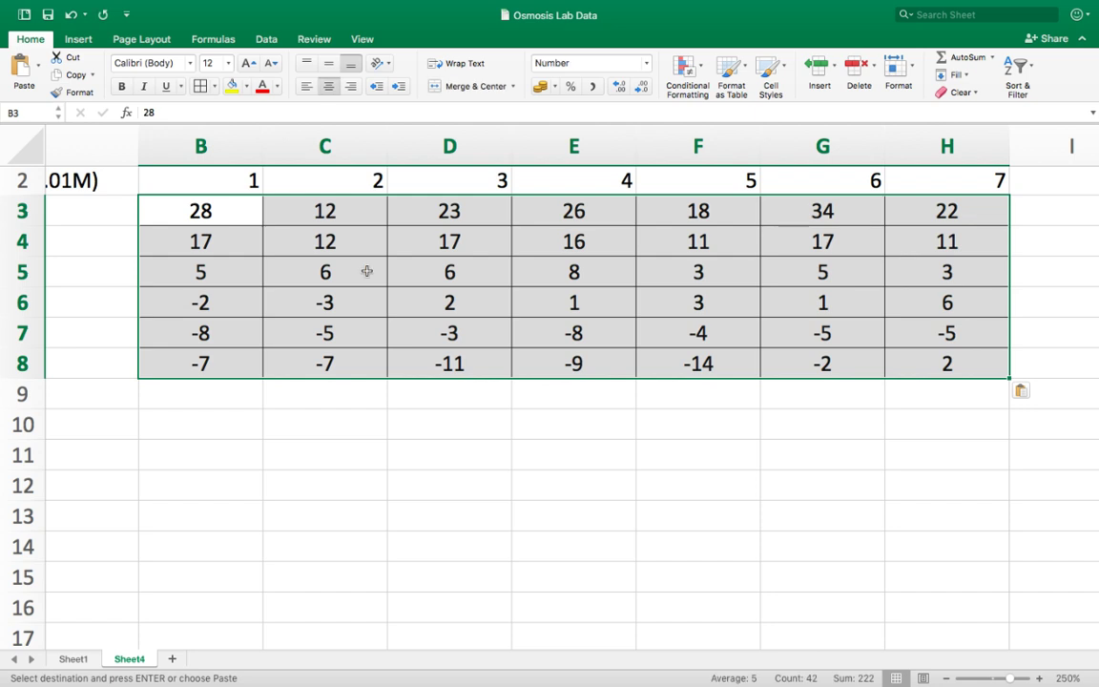
scroll(575, 520, "up", 1)
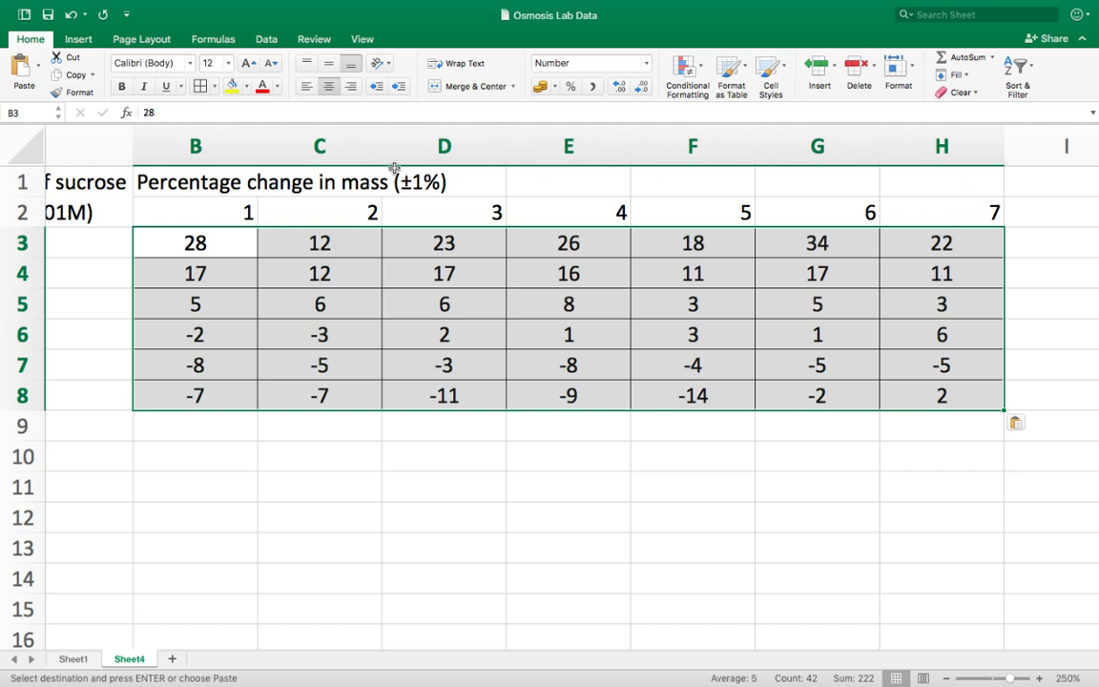
Centre the values in the trial columns B through H.
left_click_drag(209, 140, 929, 151)
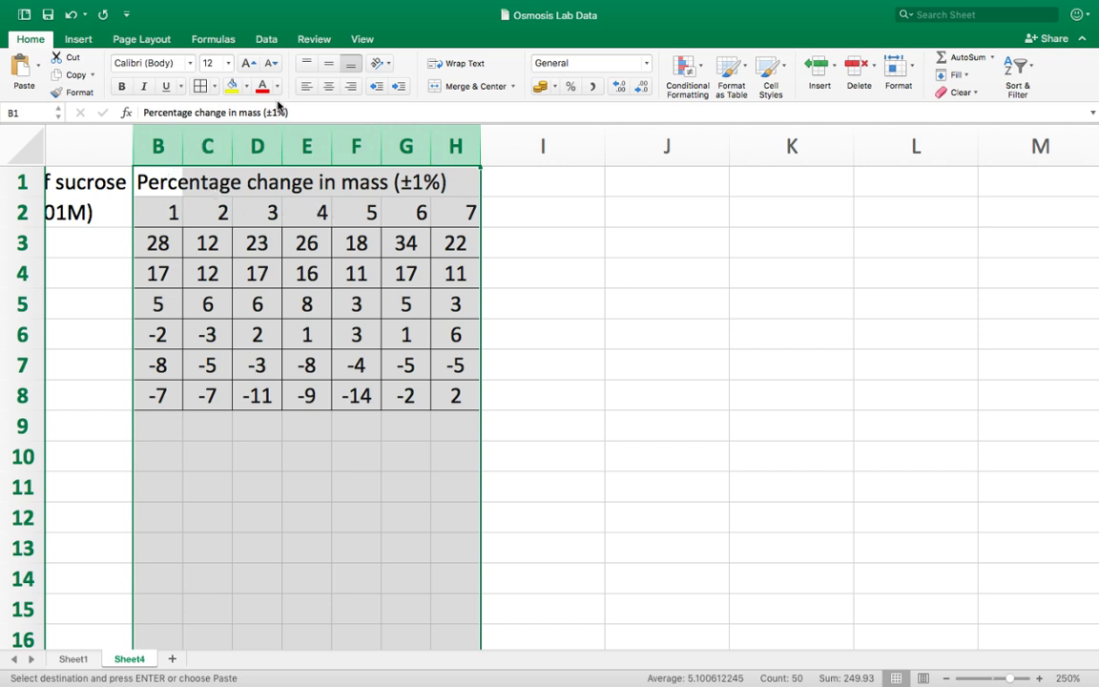
left_click(329, 86)
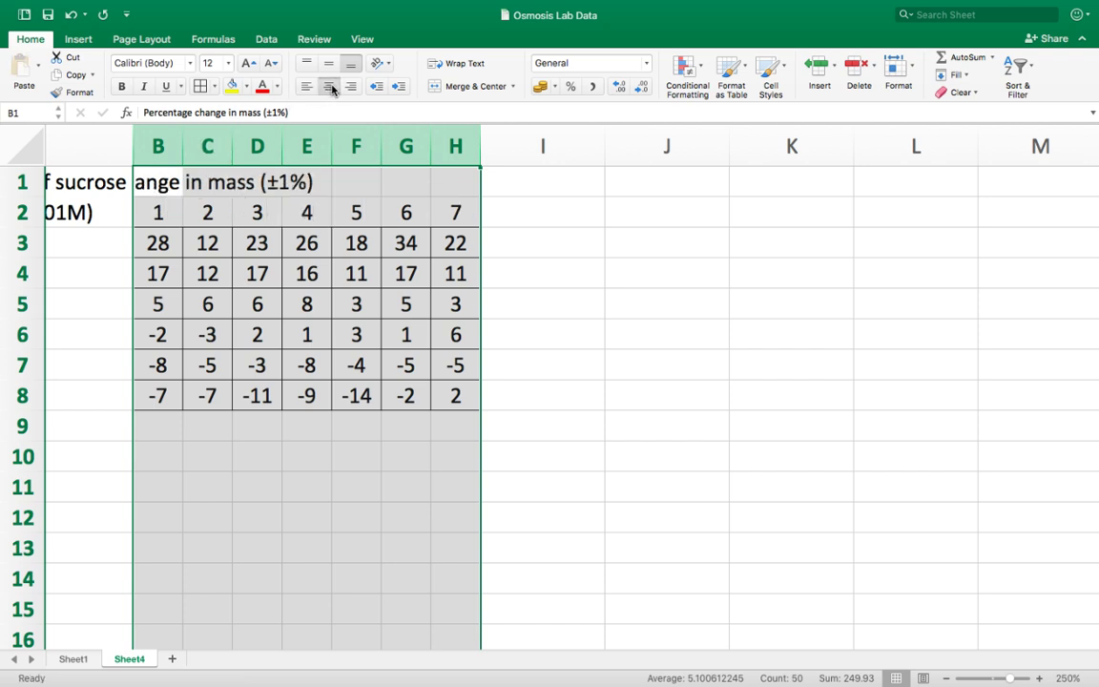
left_click(159, 210)
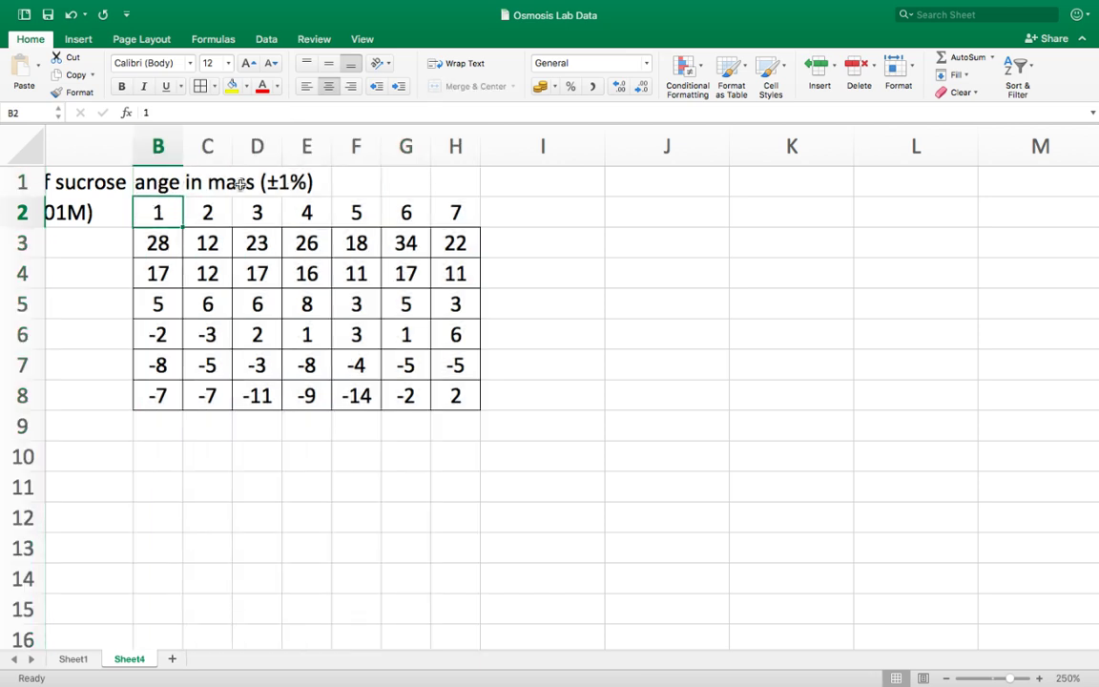
Merge and centre the Percentage change in mass heading across B1:J1.
scroll(164, 184, "left", 3)
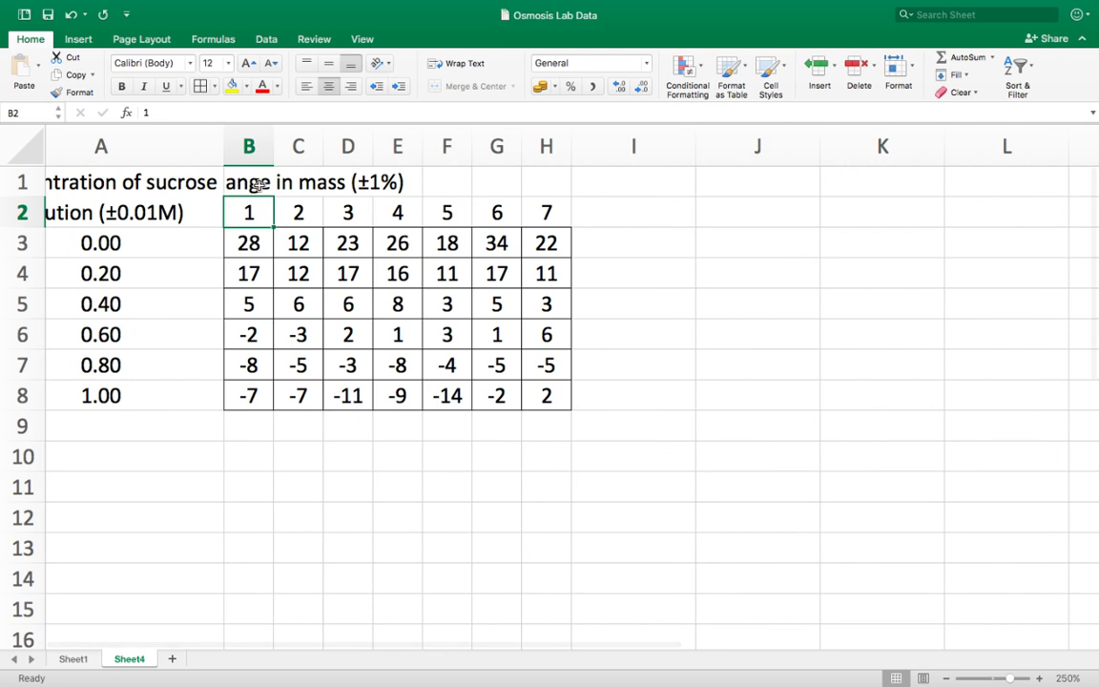
left_click_drag(258, 184, 728, 179)
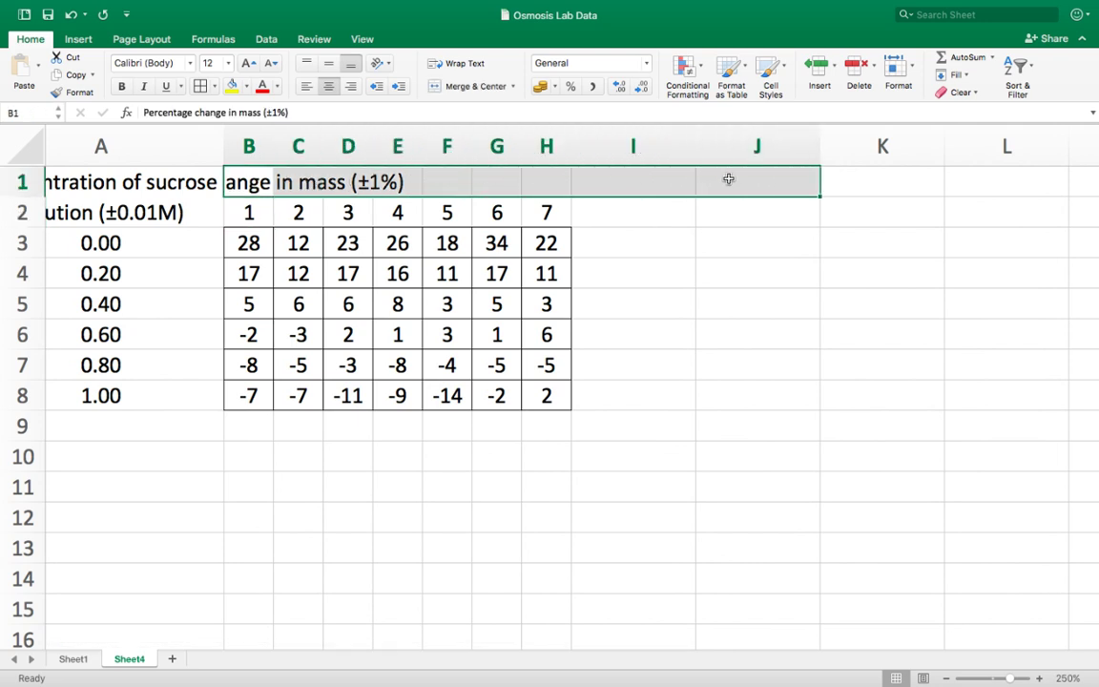
left_click(469, 88)
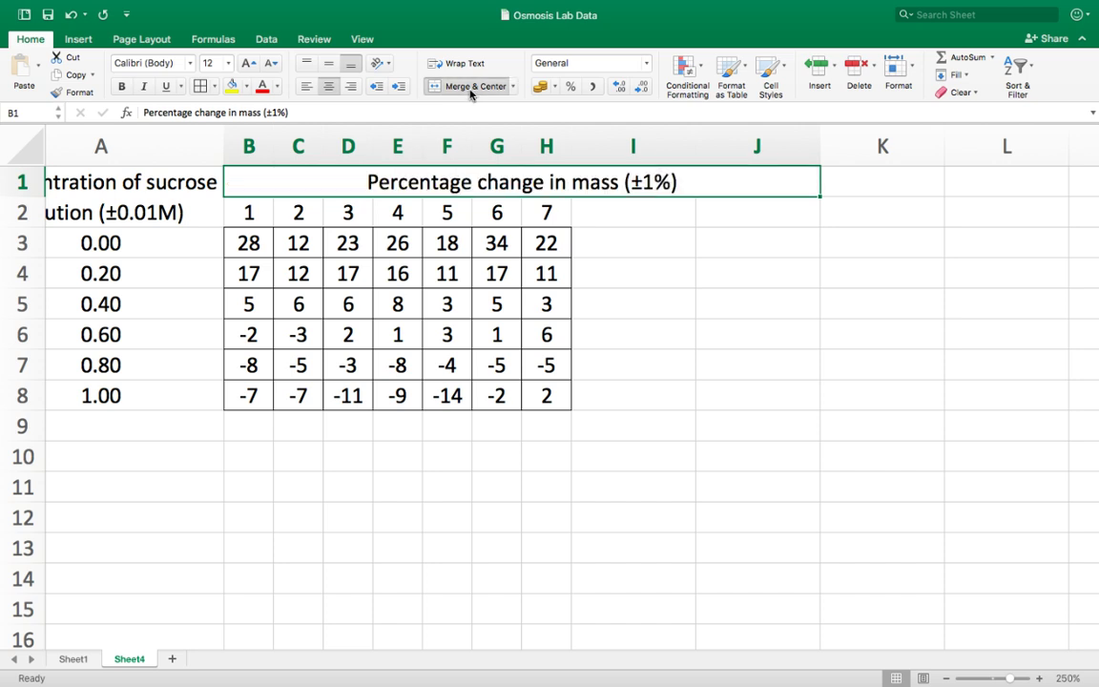
left_click(558, 457)
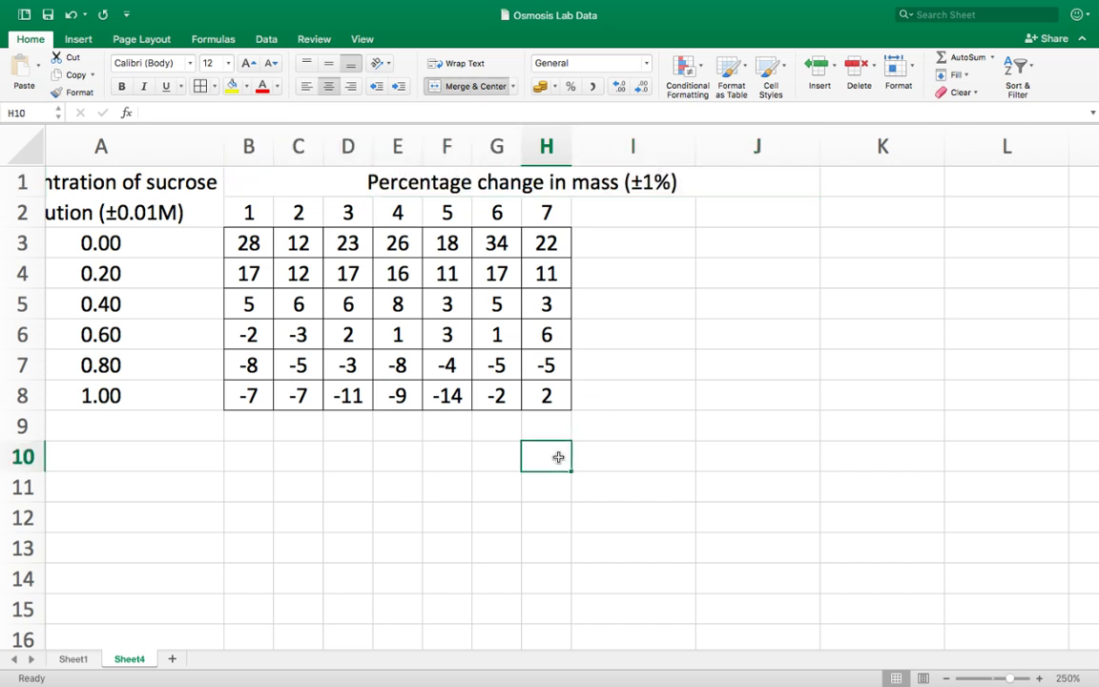
Enter the heading 'Mean' in cell I2.
left_click(631, 218)
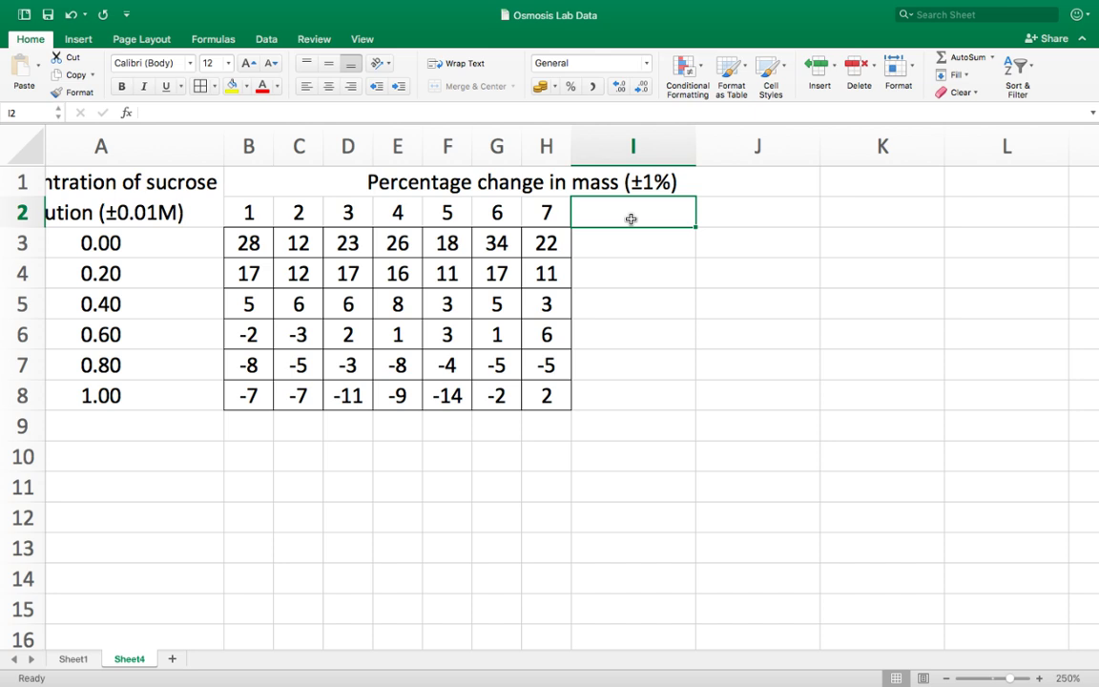
type("Mean")
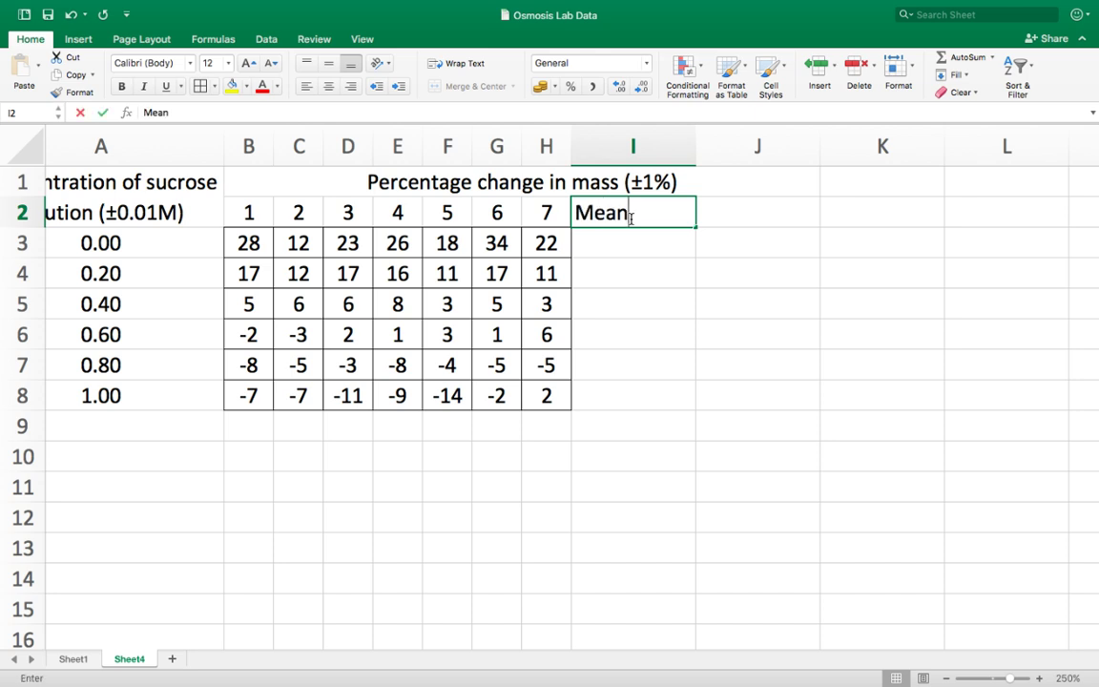
key("Return")
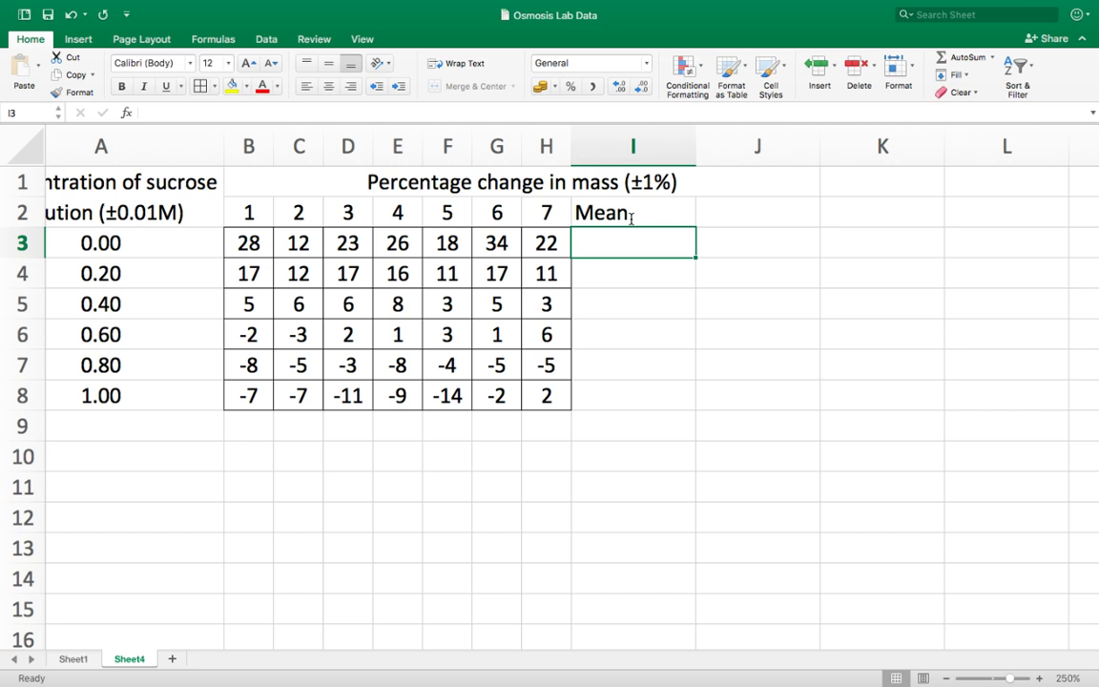
Enter =AVERAGE(B3:H3) in I3 so it averages the 0.00 M trials, giving 23.
type("=")
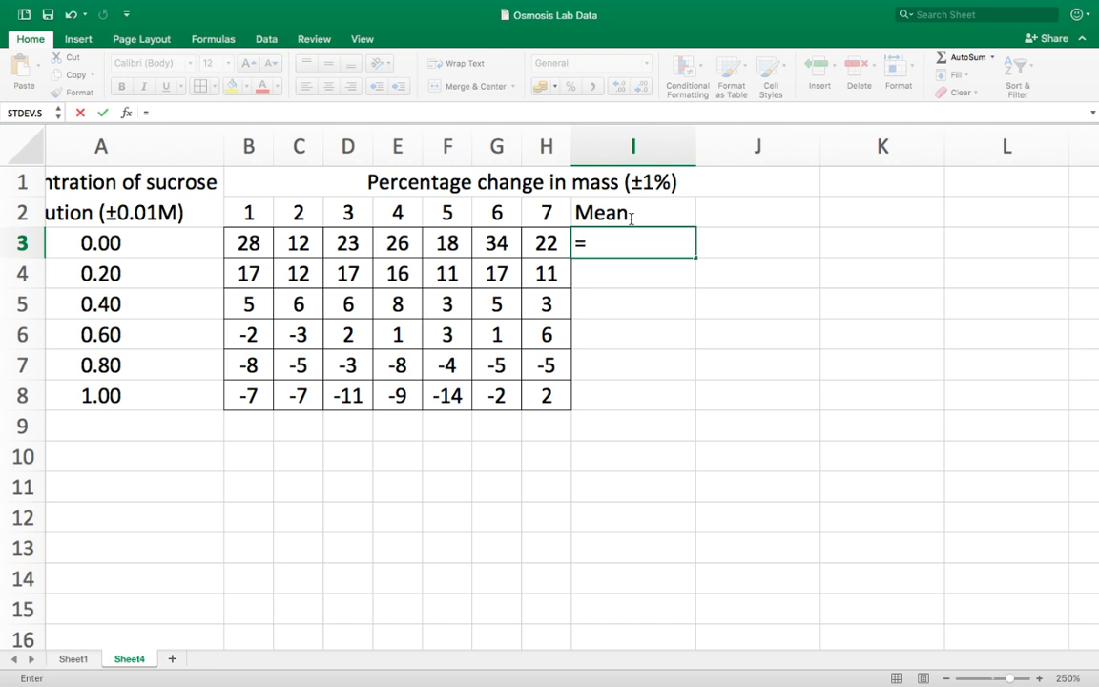
type("AV")
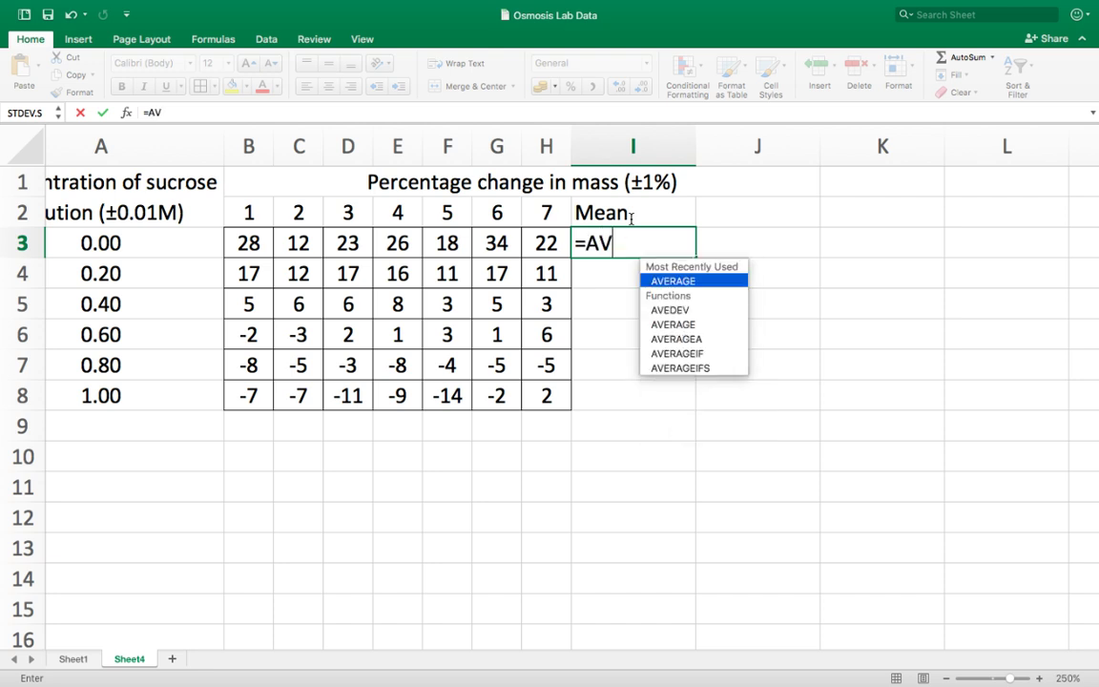
double_click(668, 283)
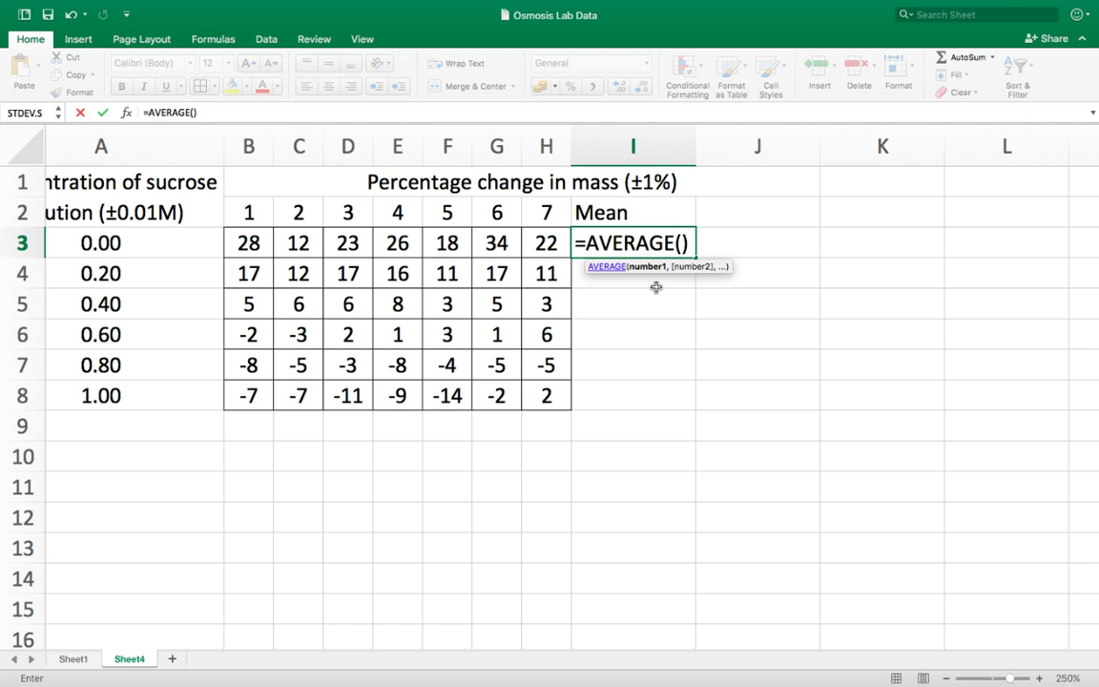
left_click_drag(248, 245, 546, 243)
key("Return")
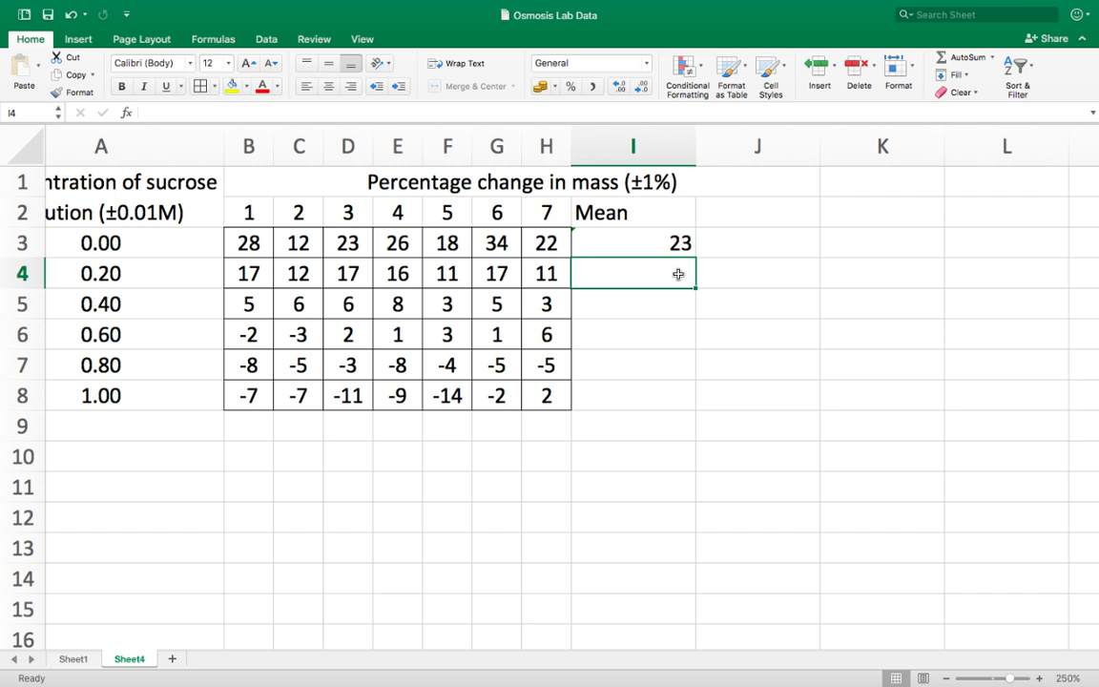
left_click(675, 247)
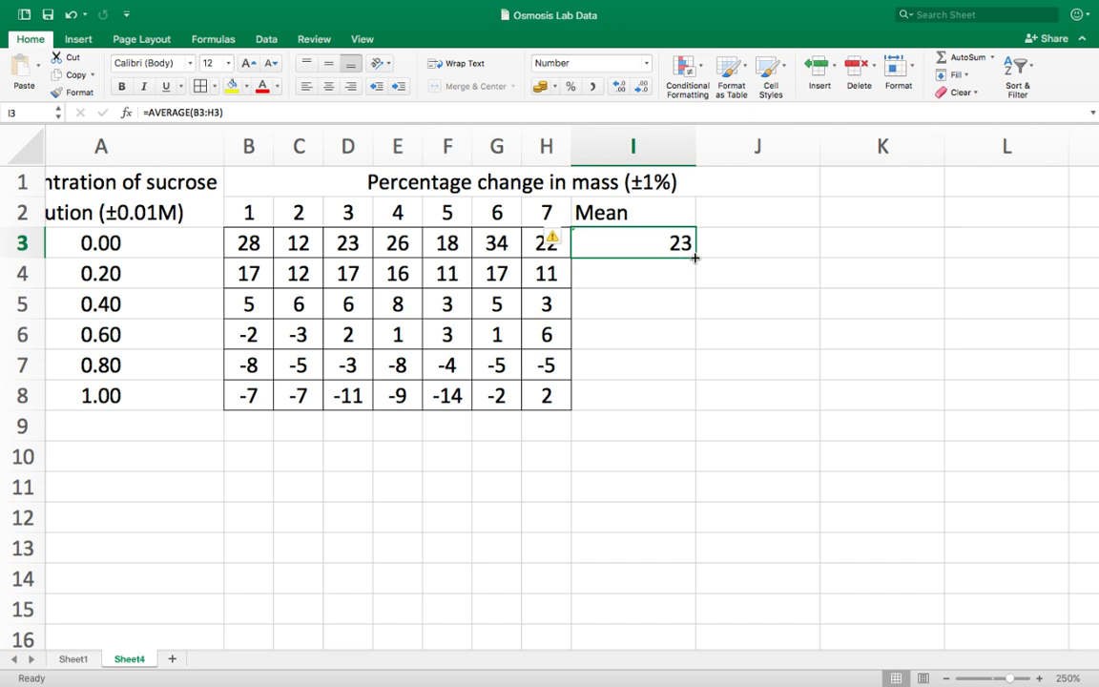
left_click_drag(694, 259, 690, 401)
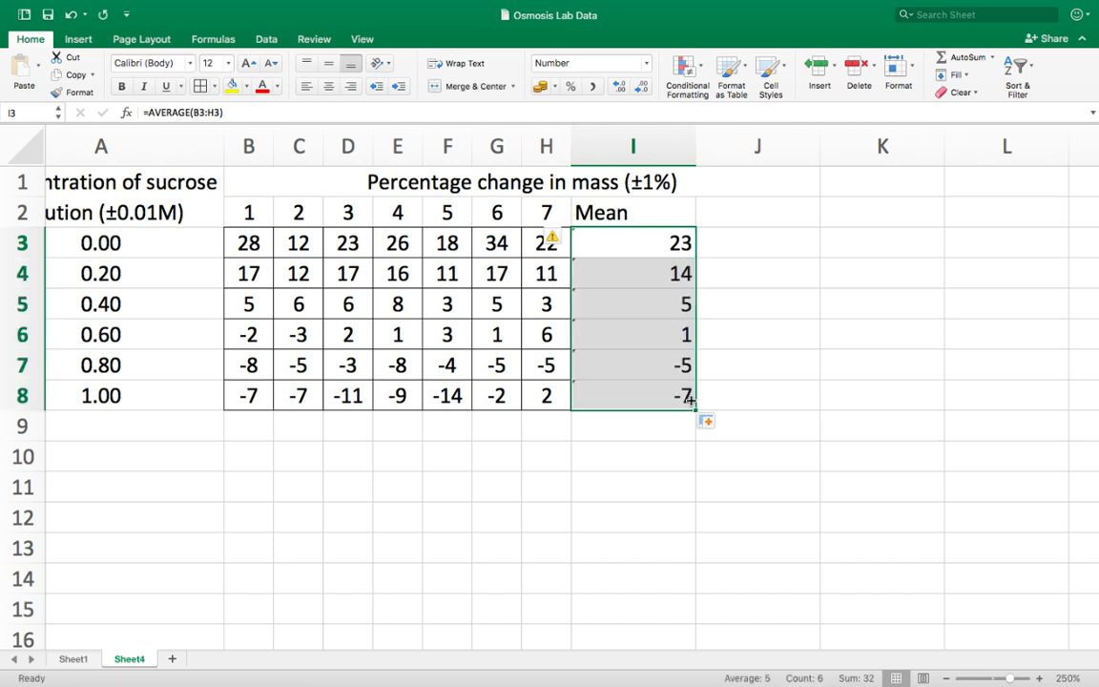
left_click(553, 243)
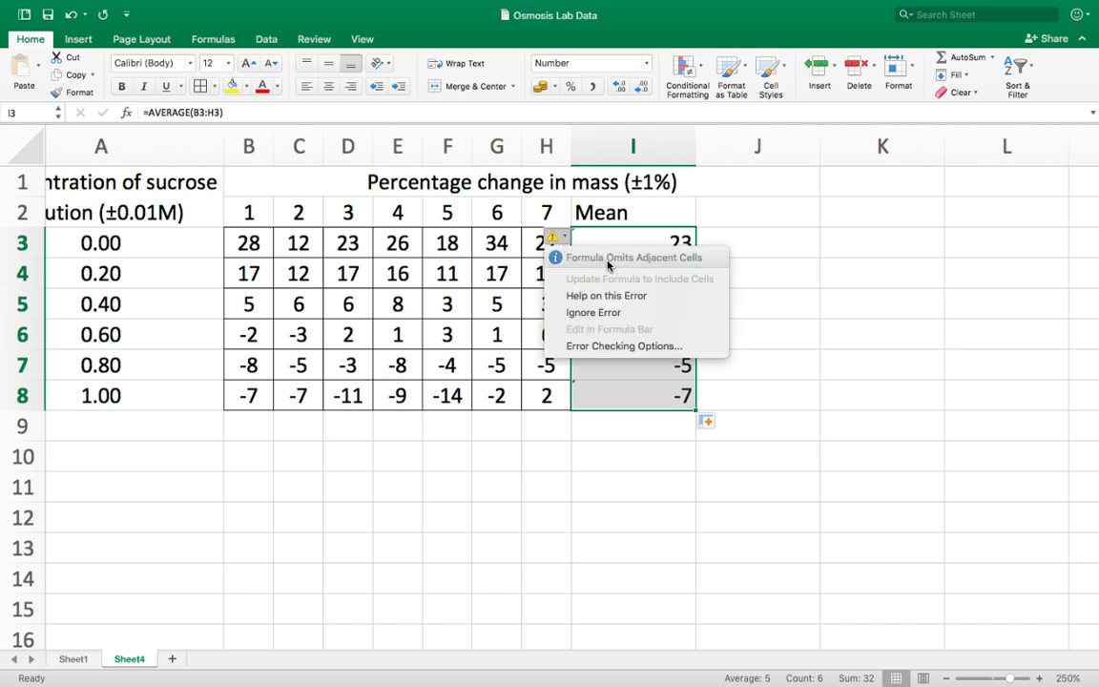
left_click(785, 226)
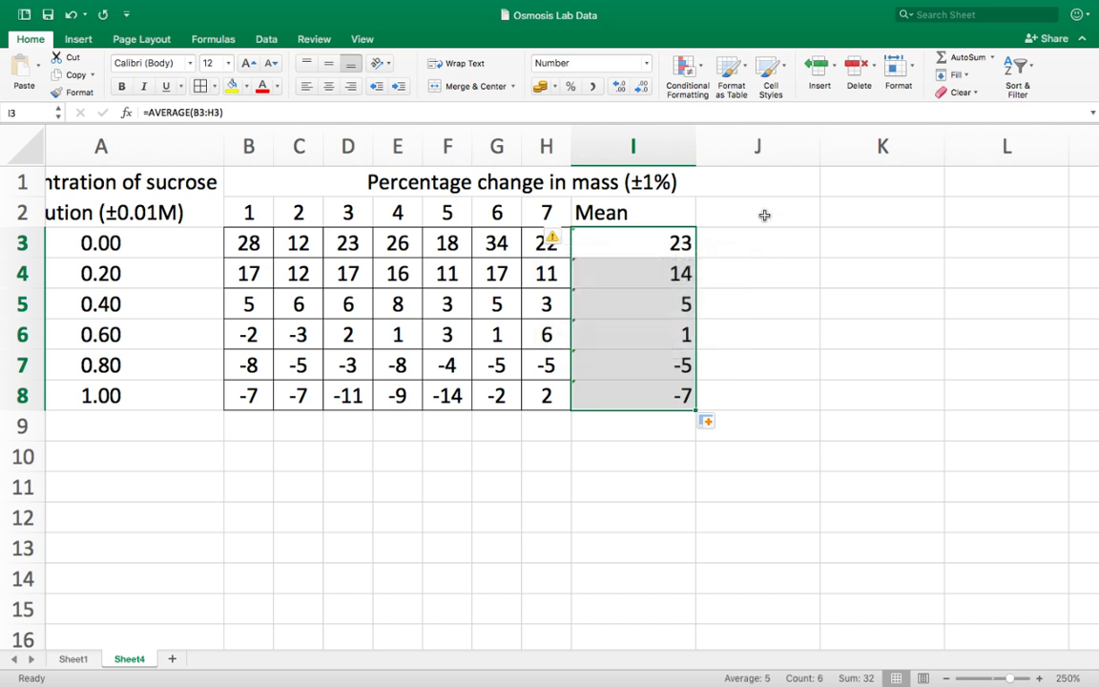
Enter the heading 'SD' in cell J2.
left_click(763, 215)
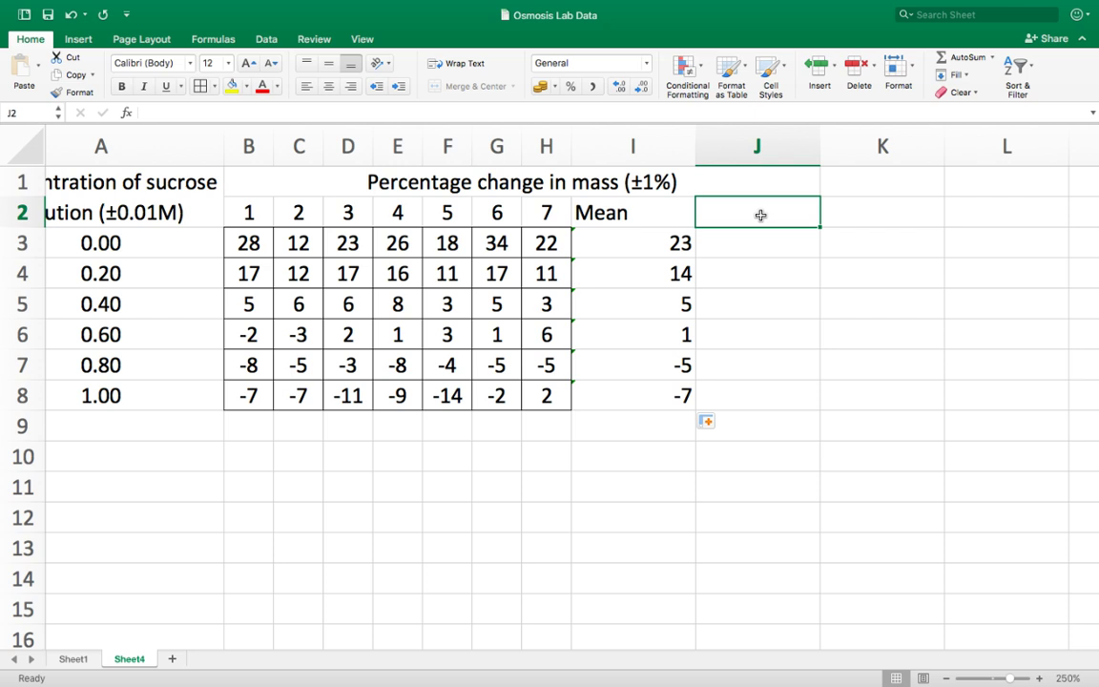
type("SD")
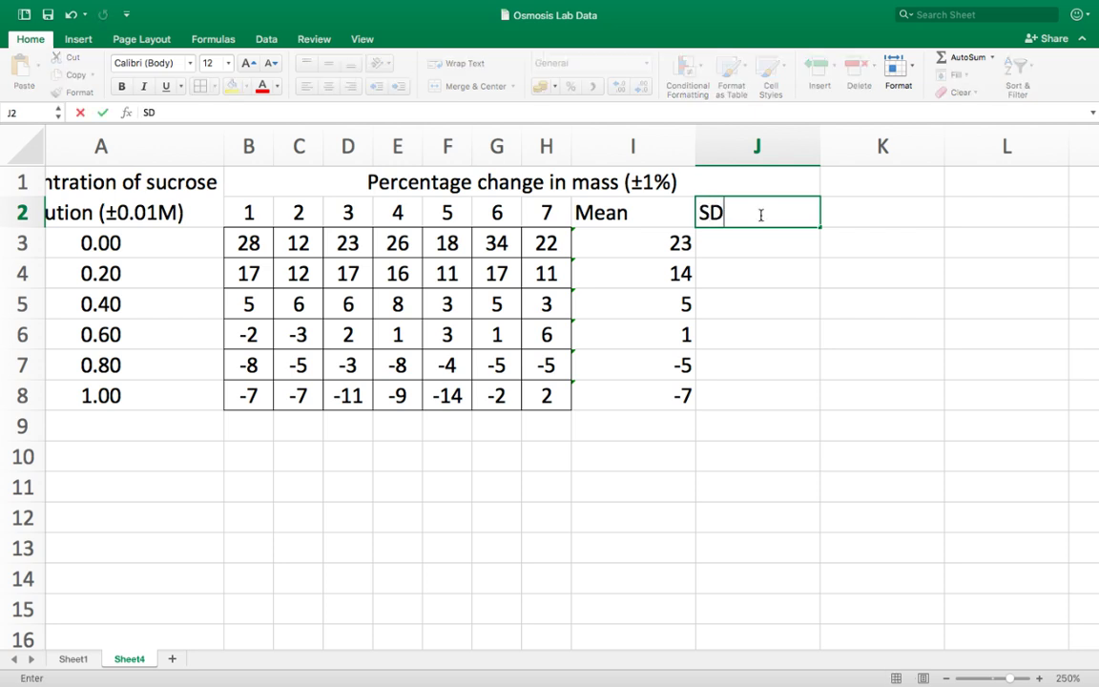
key("Return")
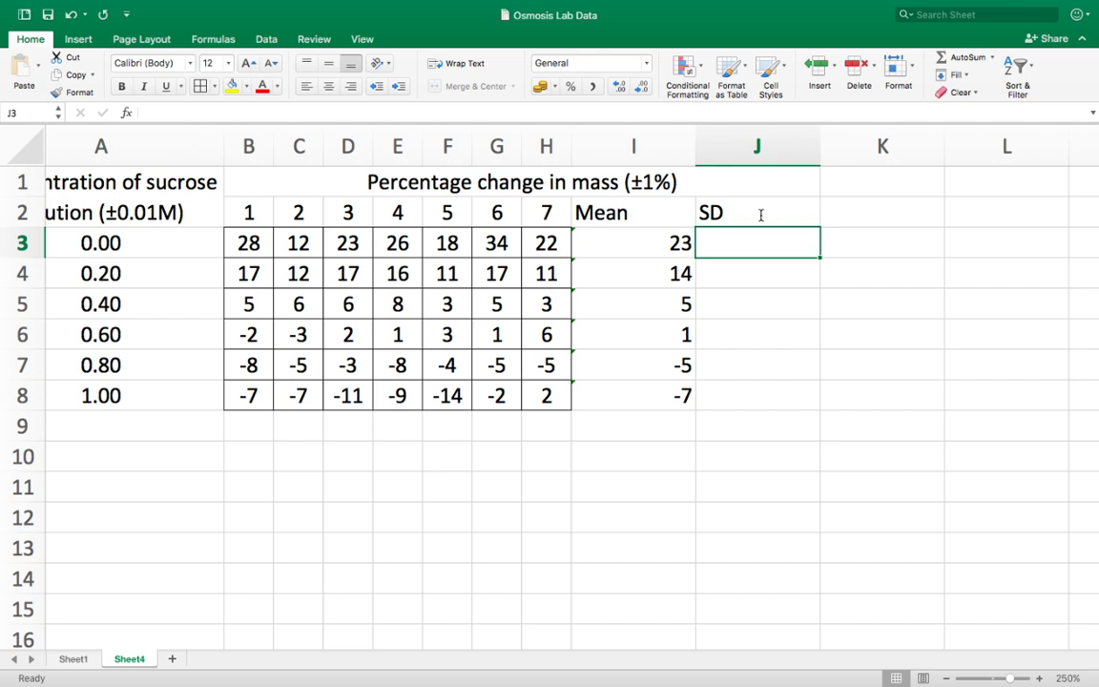
Enter =STDEV.S(B3:H3) in J3 and fill it down to J8.
type("=st")
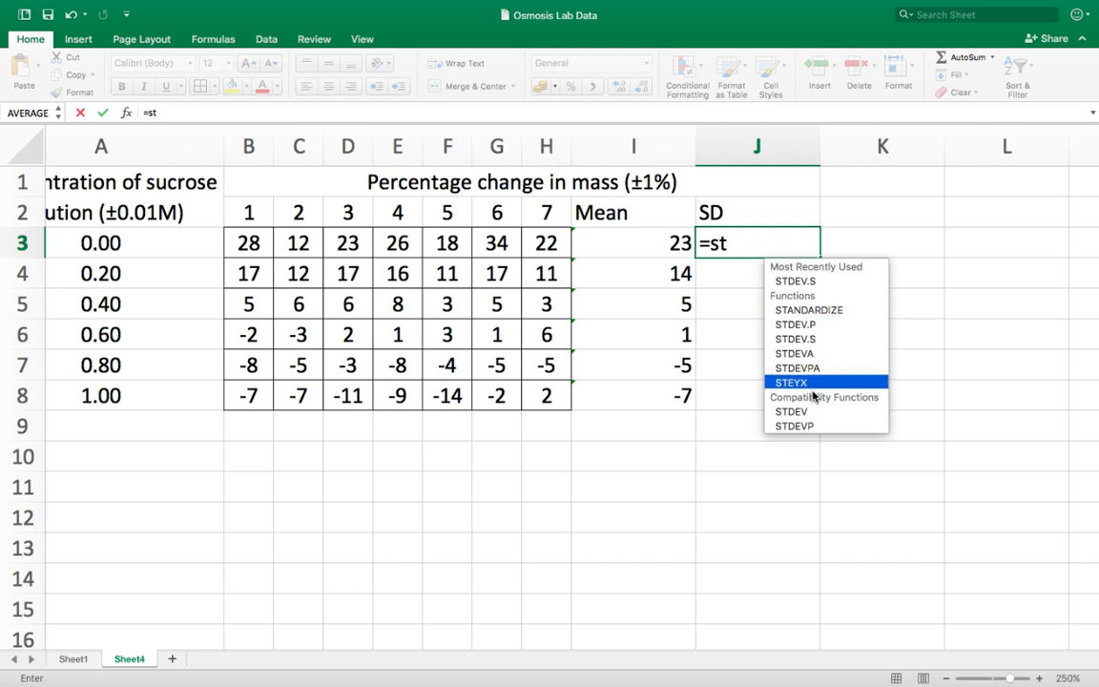
double_click(818, 339)
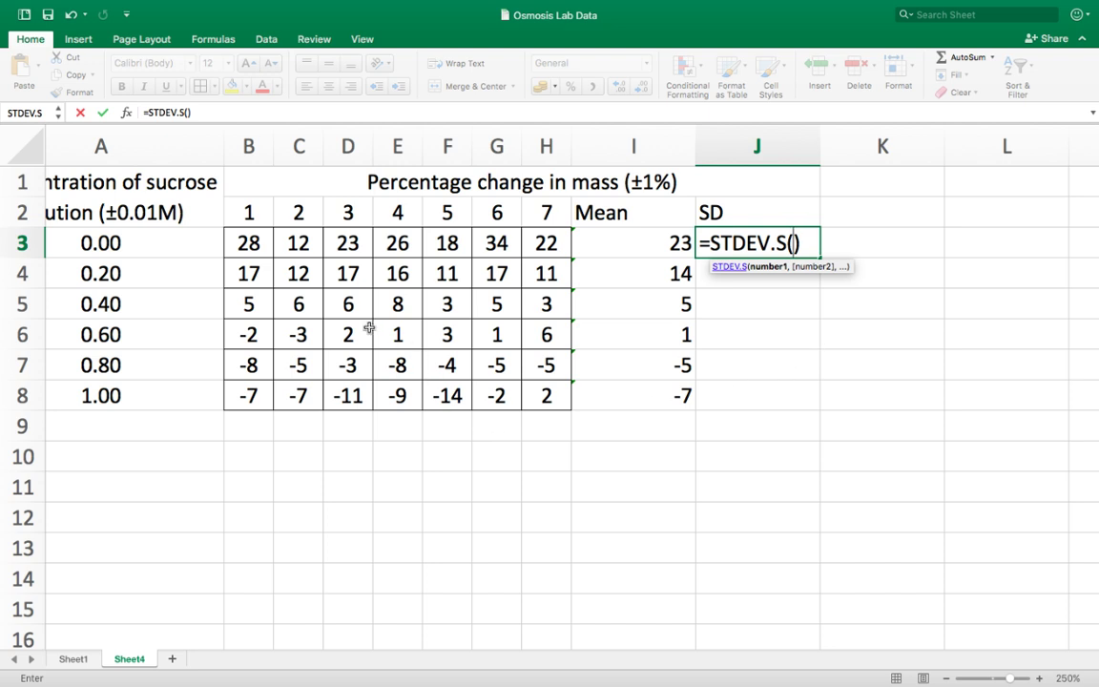
left_click_drag(250, 242, 535, 237)
key("Return")
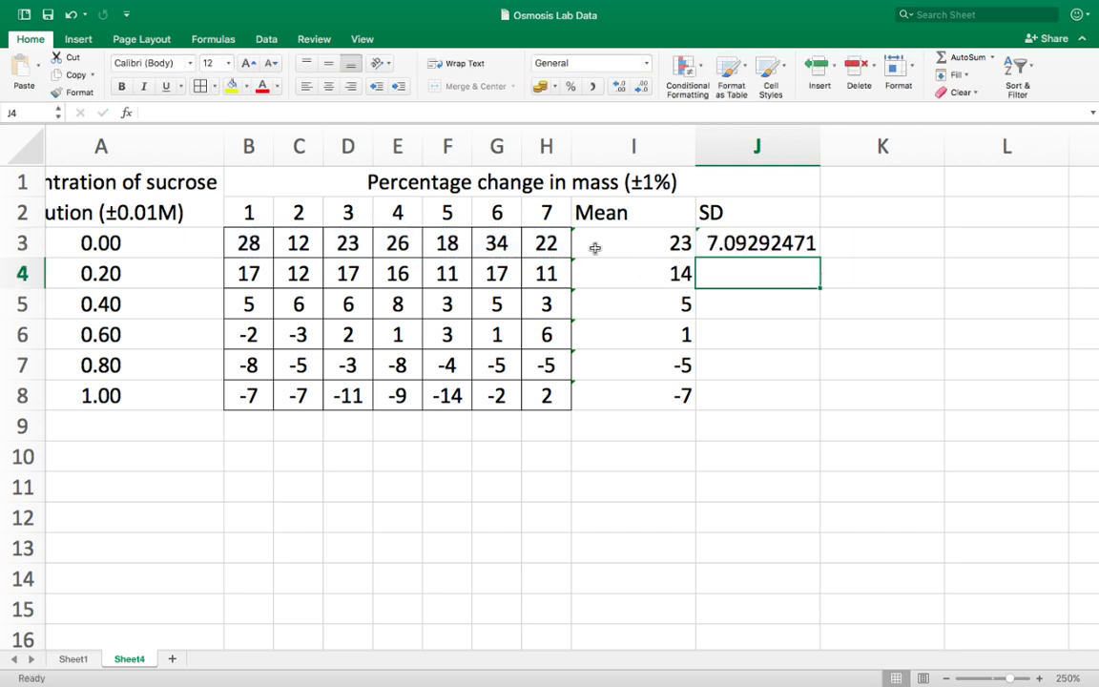
left_click(756, 243)
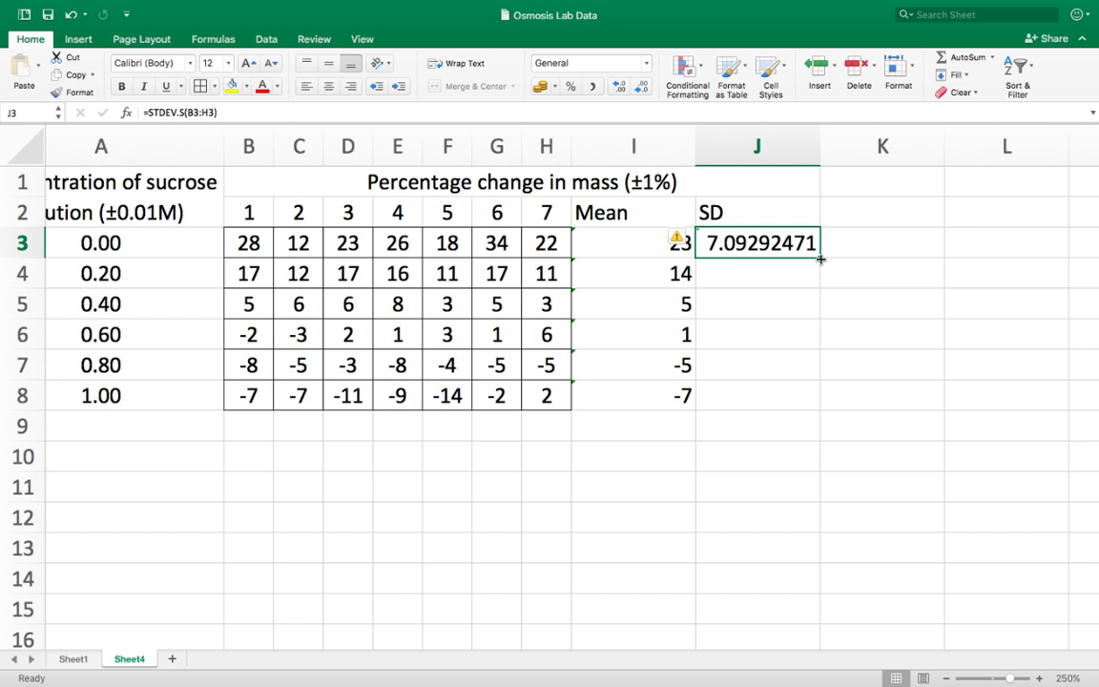
left_click_drag(820, 260, 819, 399)
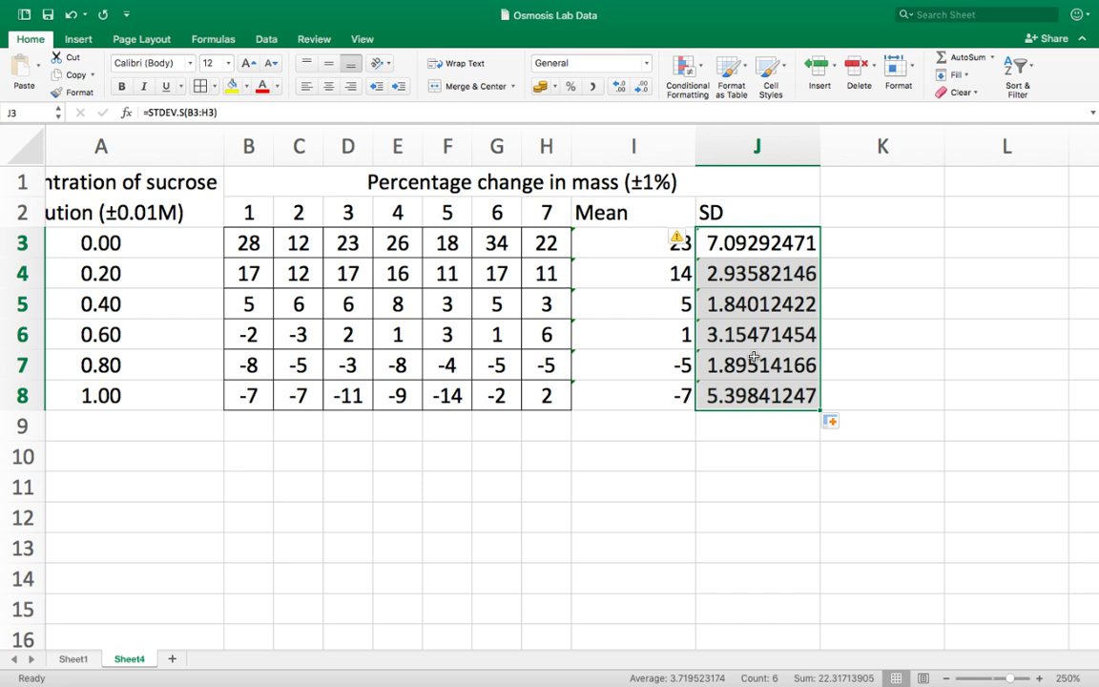
Reduce the decimals in J3:J8 until the SD values show as whole numbers 7, 3, 2, 3, 2, 5.
left_click(639, 90)
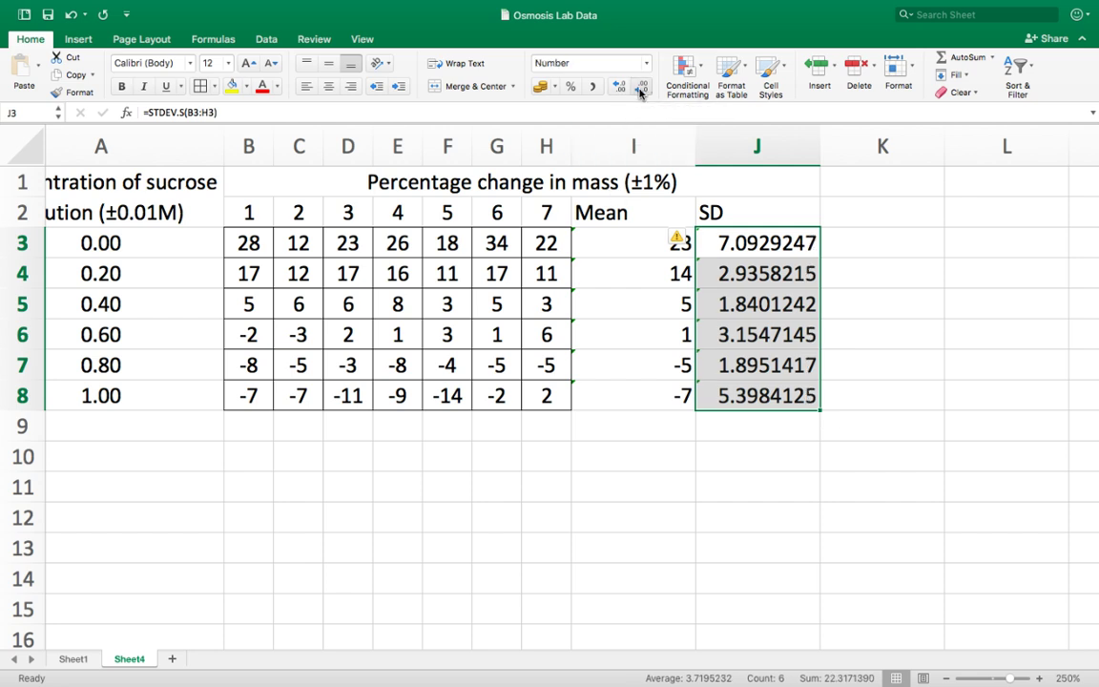
left_click(639, 91)
left_click(639, 91)
left_click(639, 91)
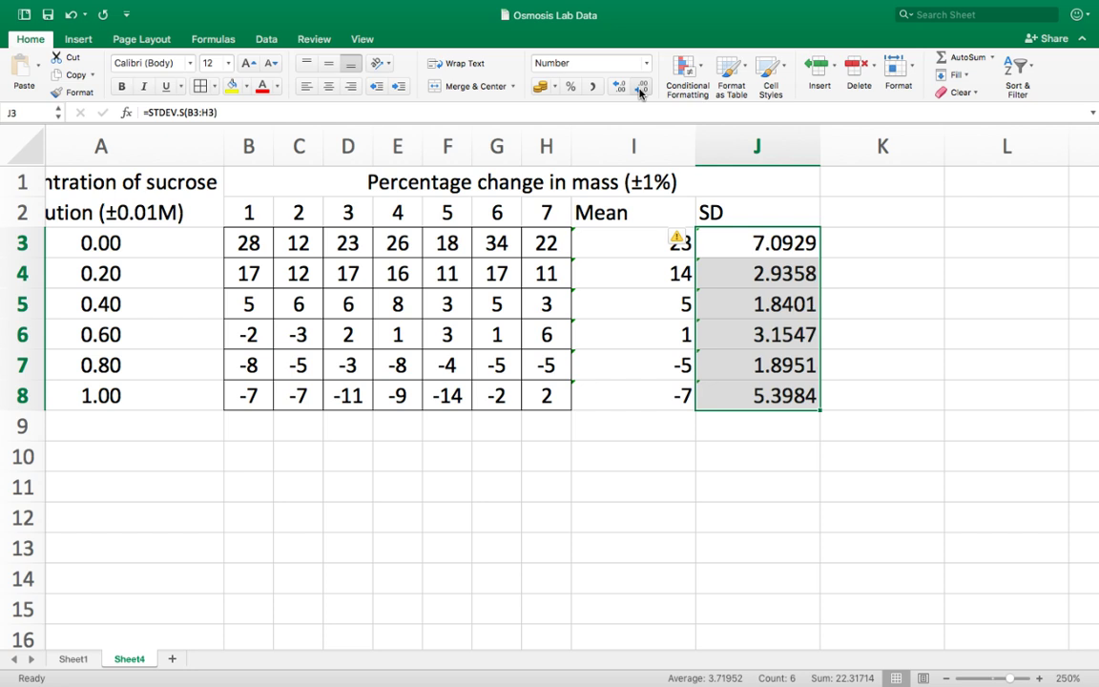
left_click(639, 91)
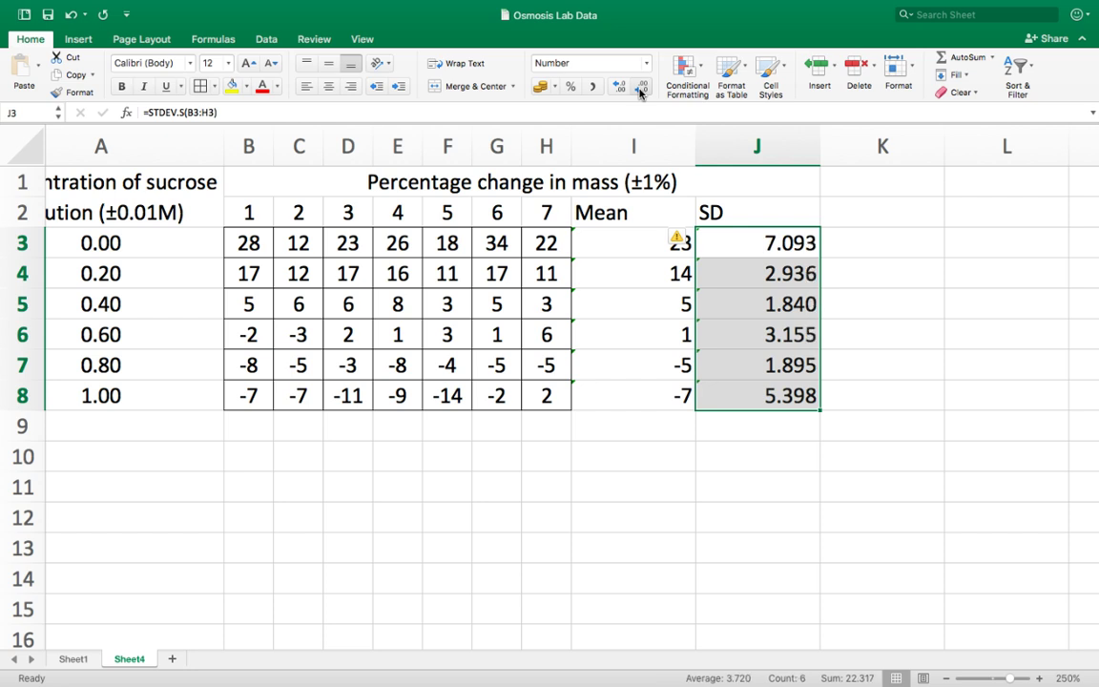
left_click(639, 91)
left_click(640, 91)
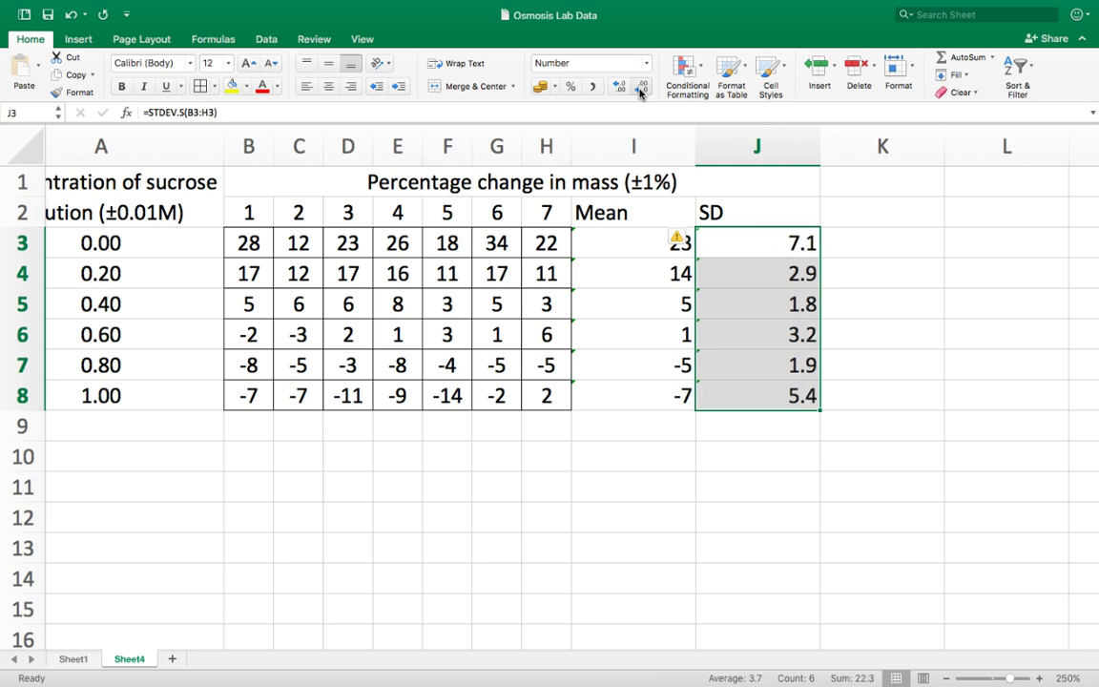
left_click(639, 91)
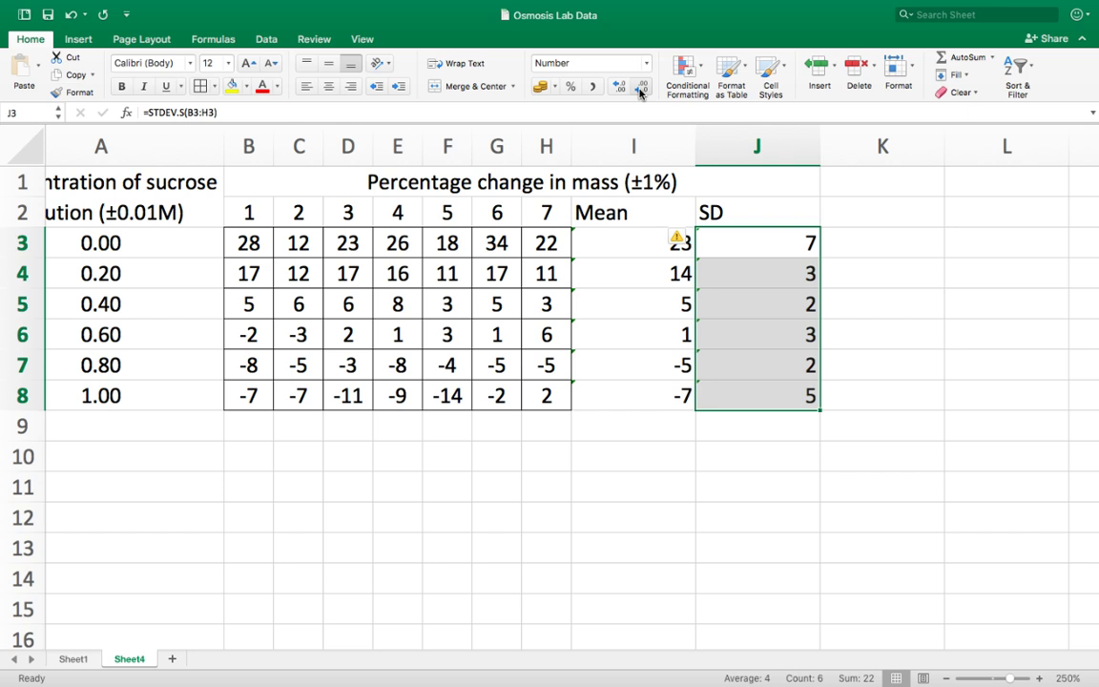
Narrow the Mean and SD columns I:J and centre their values.
left_click(724, 149)
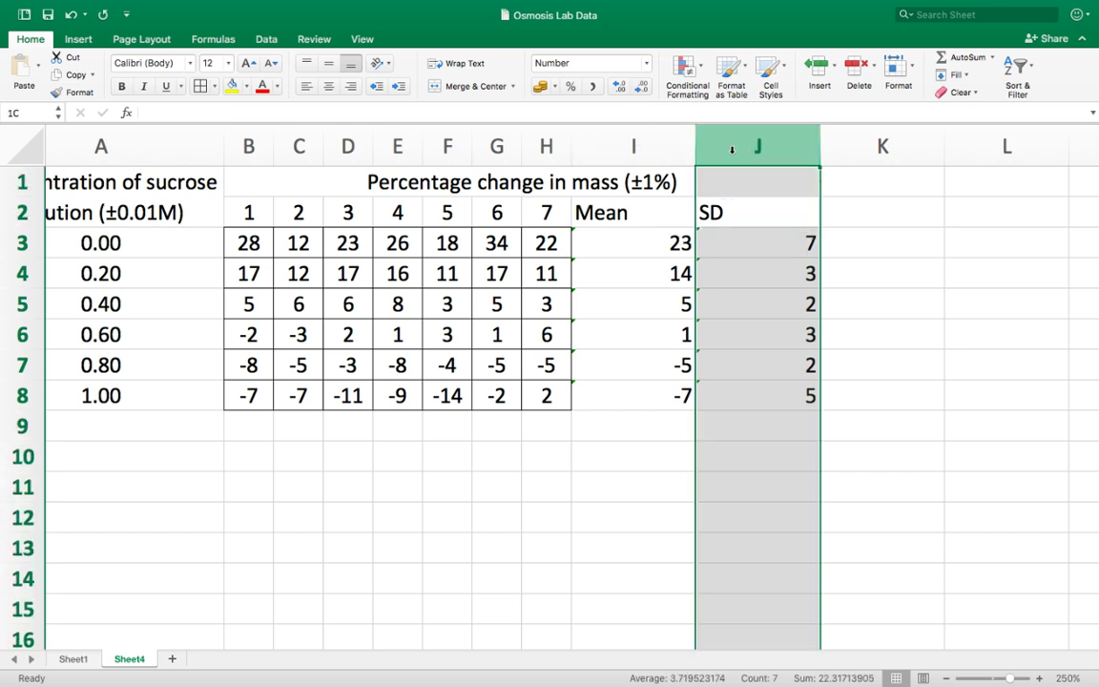
left_click_drag(724, 149, 590, 145)
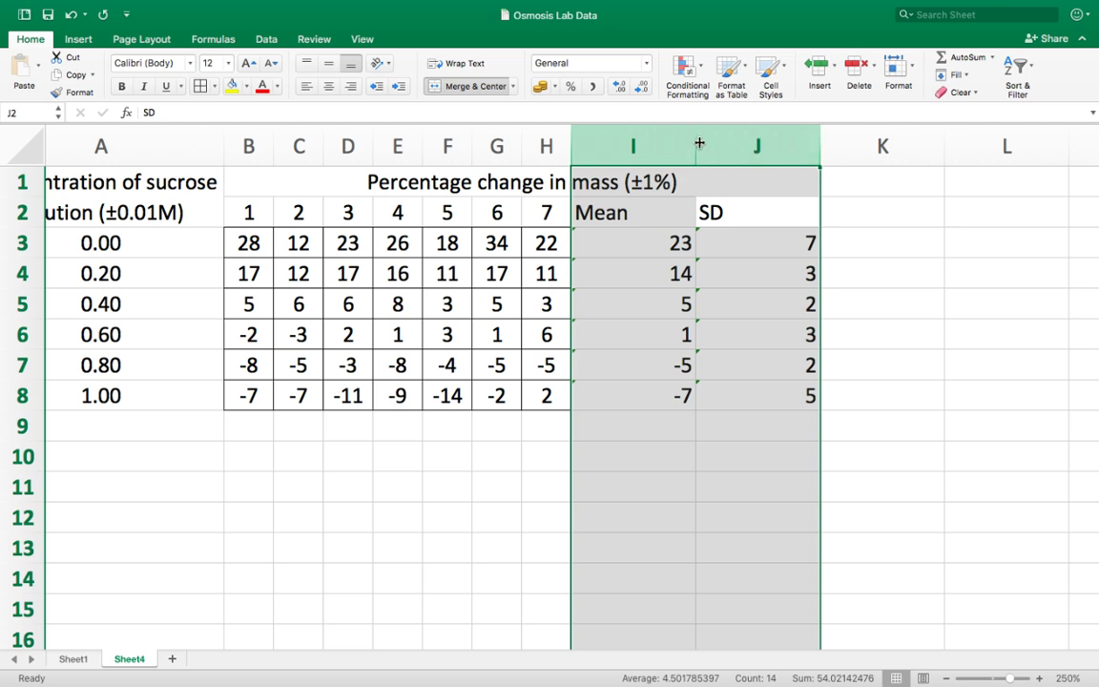
left_click_drag(699, 143, 635, 147)
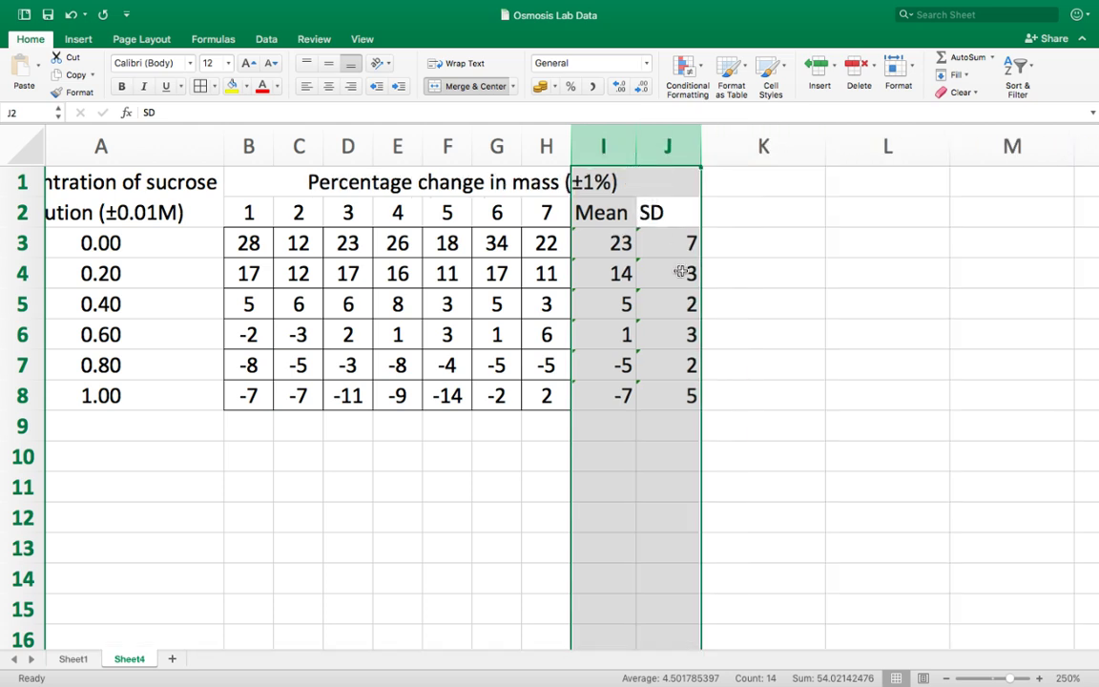
left_click(329, 88)
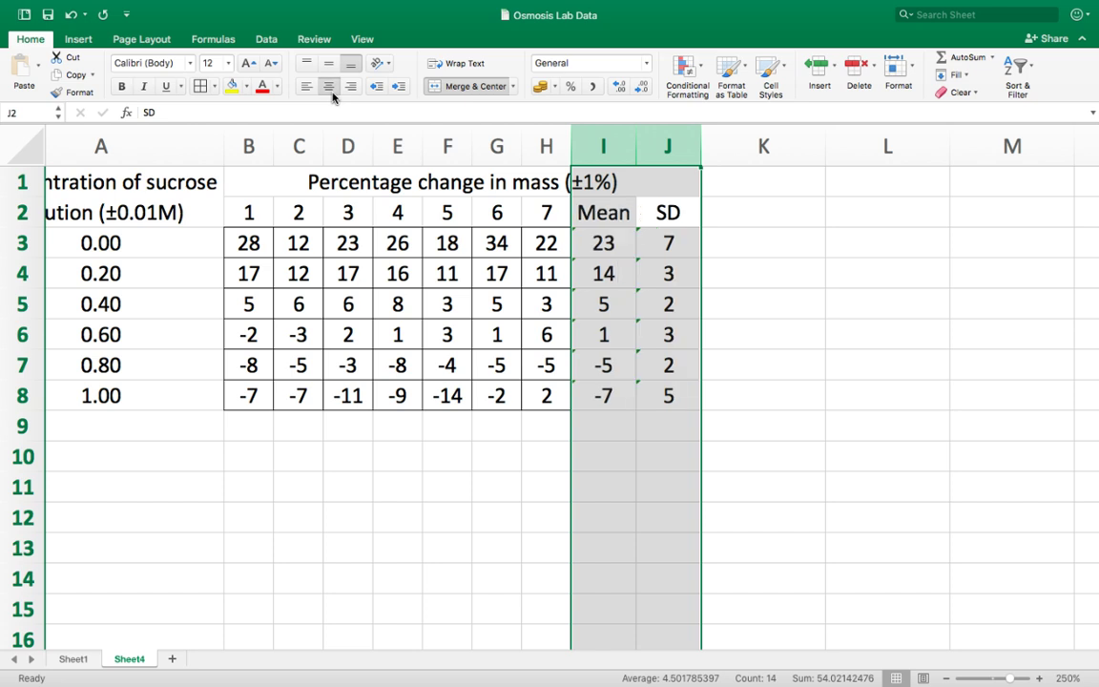
left_click(869, 356)
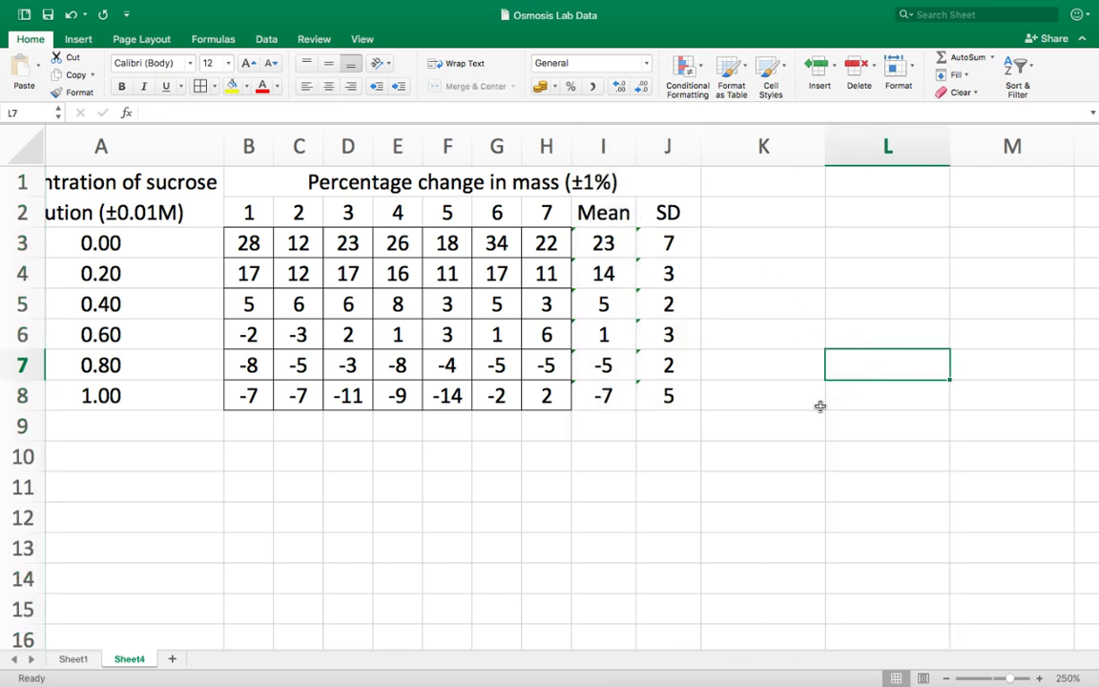
Apply All Borders to the whole table A1:J8.
scroll(798, 424, "left", 3)
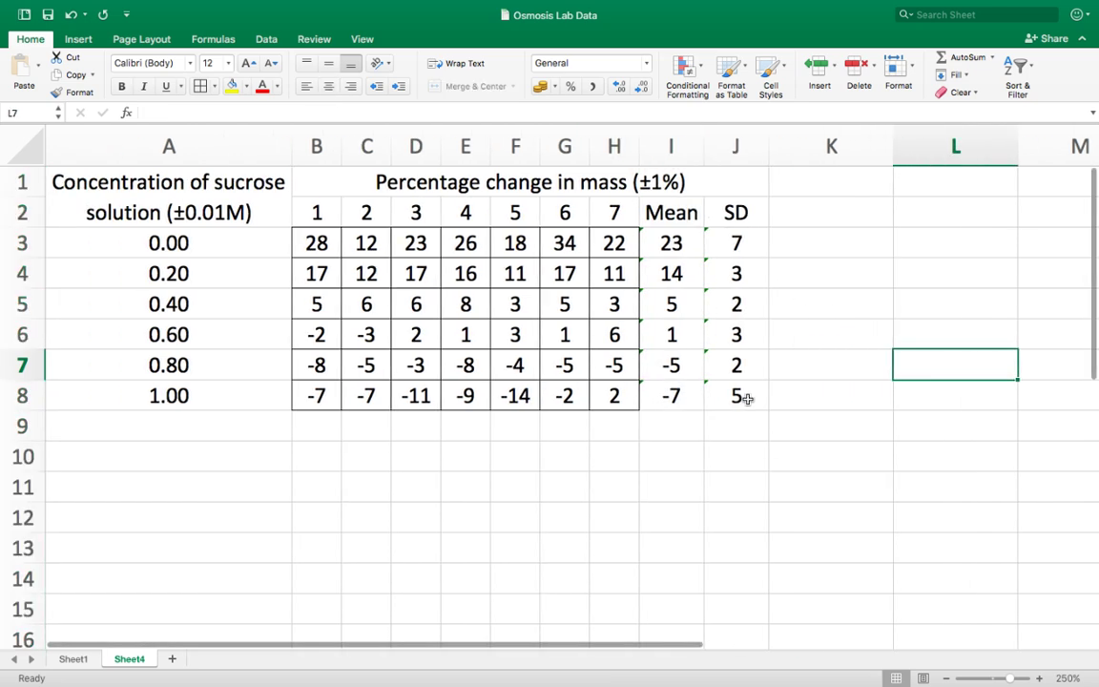
left_click_drag(746, 398, 217, 183)
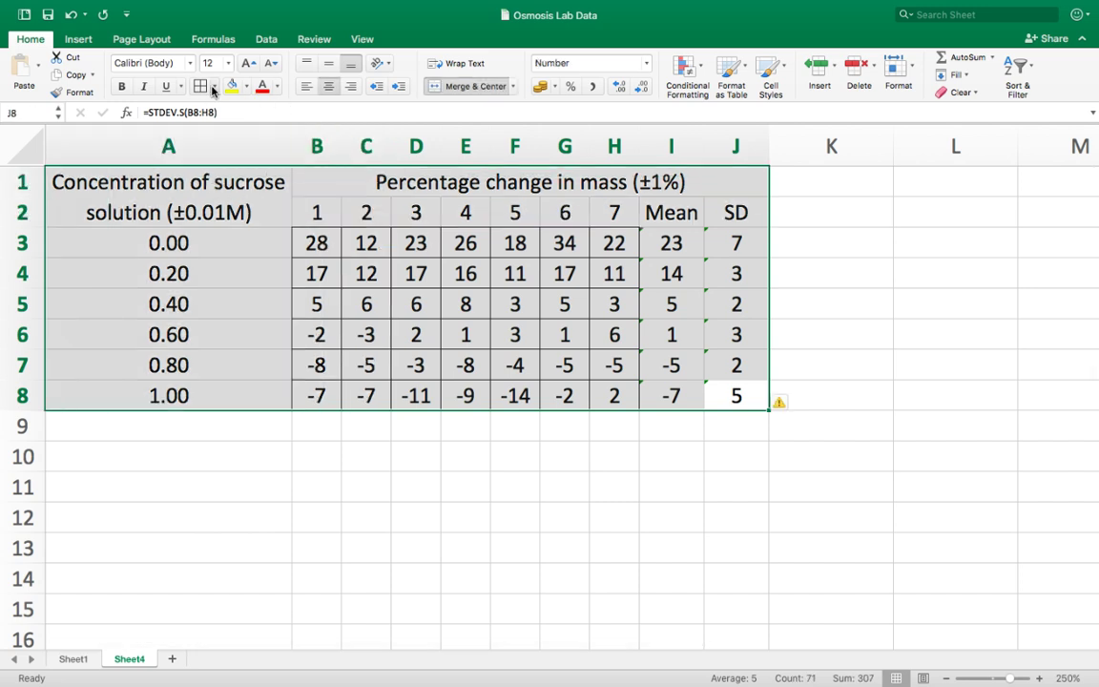
left_click(213, 90)
left_click(234, 230)
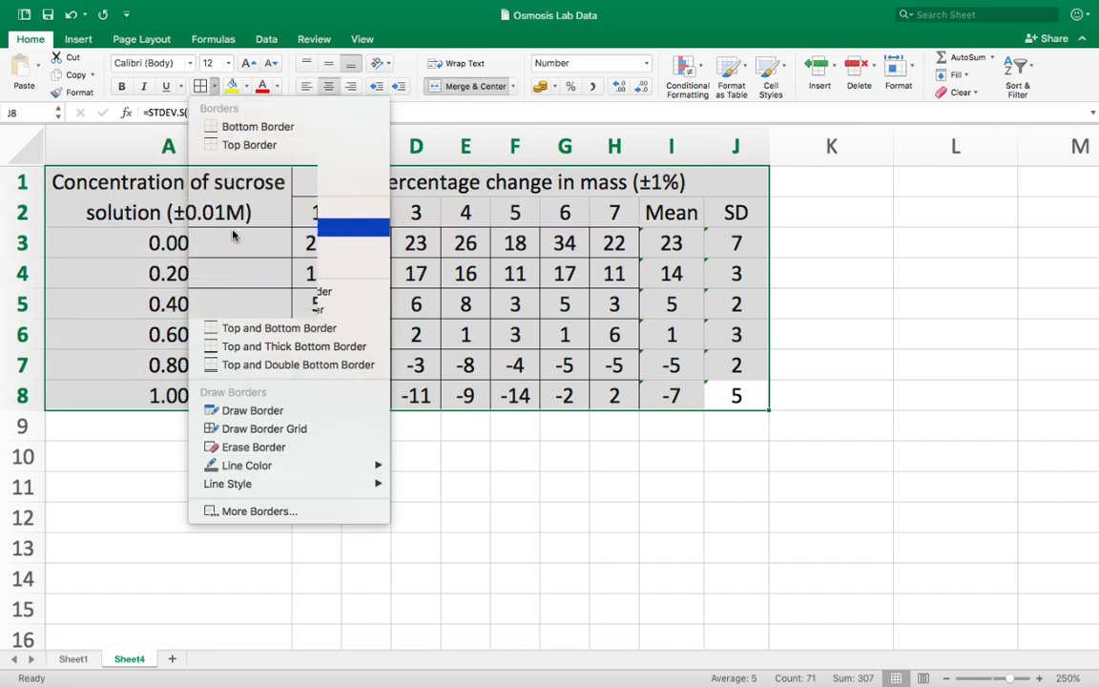
left_click(950, 365)
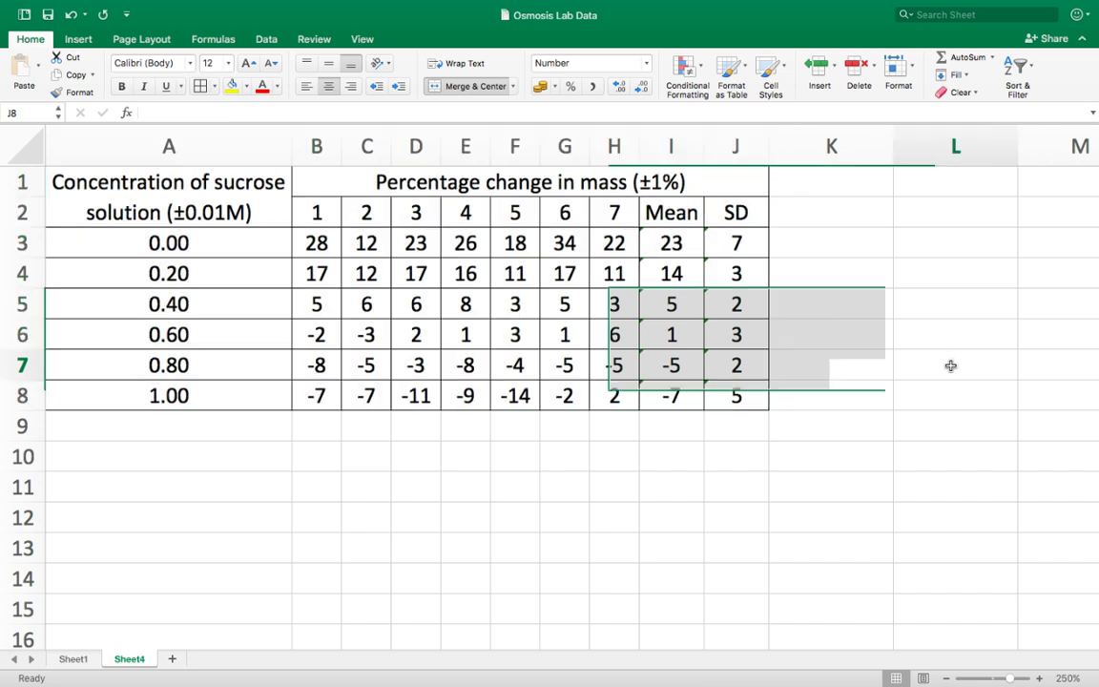